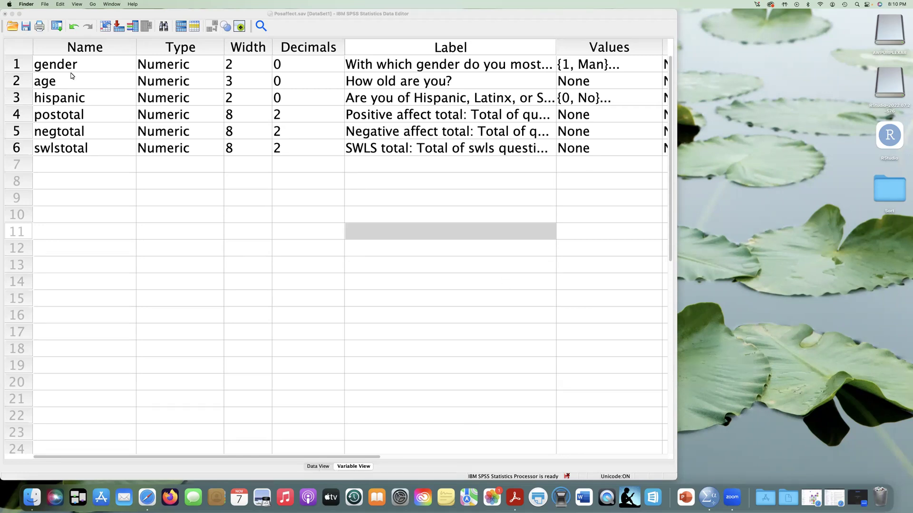
# Step: Read the gender variable's full question label and its value labels without changing them
pyautogui.click(18, 63)
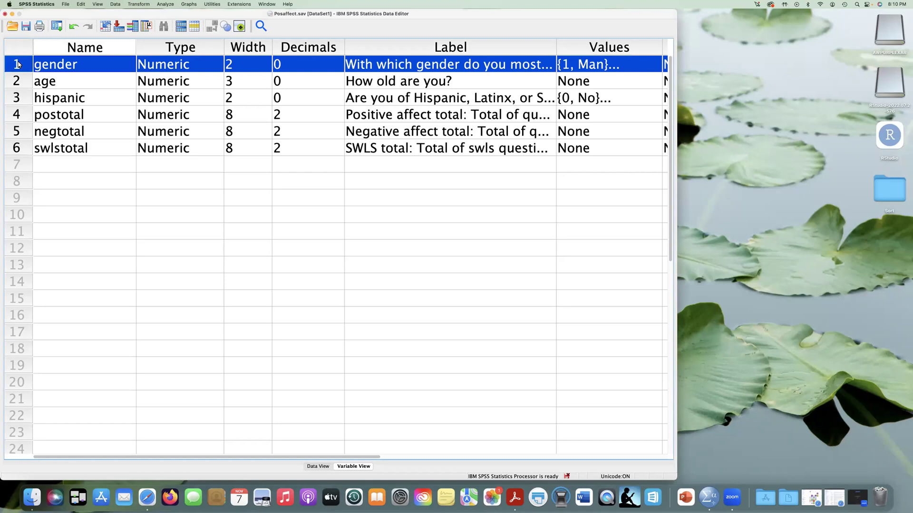
pyautogui.click(353, 63)
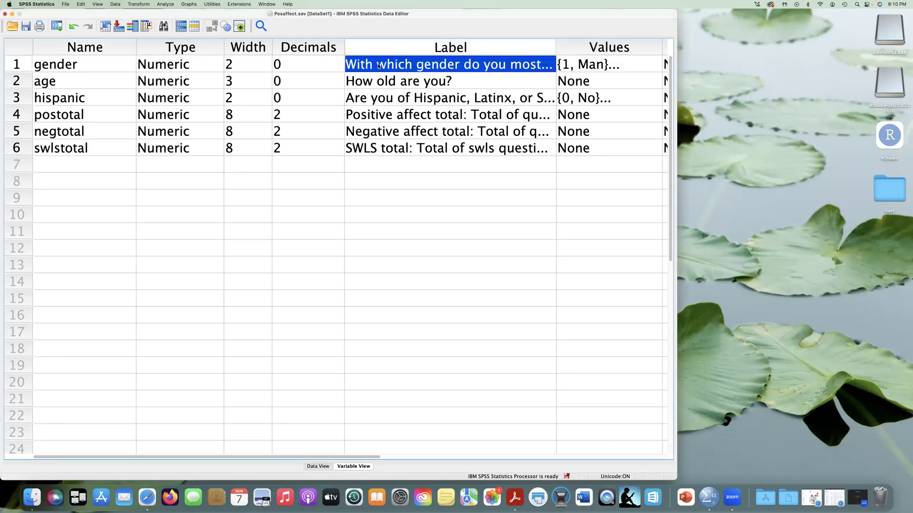
pyautogui.click(378, 64)
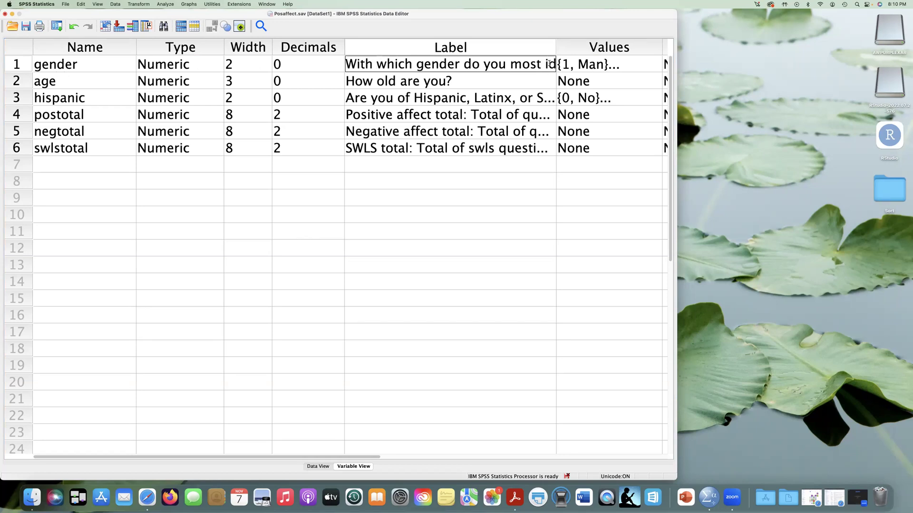
pyautogui.click(654, 68)
pyautogui.click(654, 68)
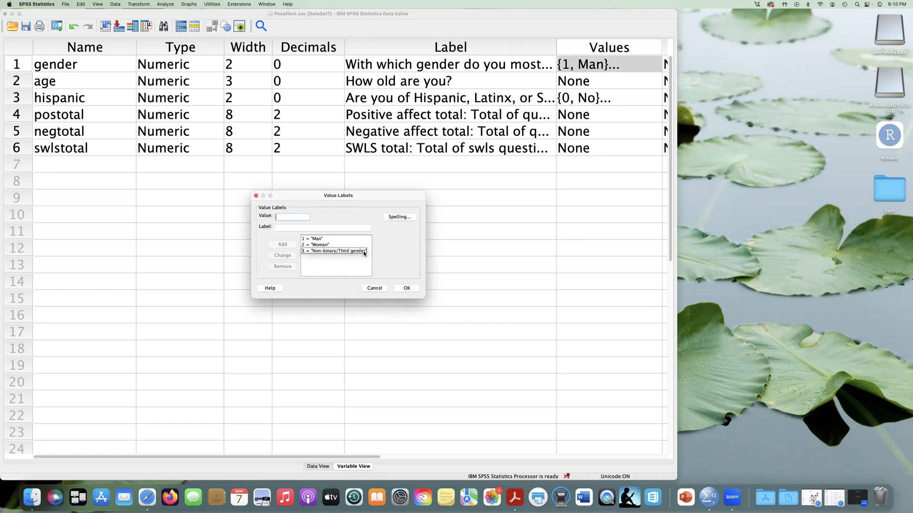
pyautogui.click(374, 288)
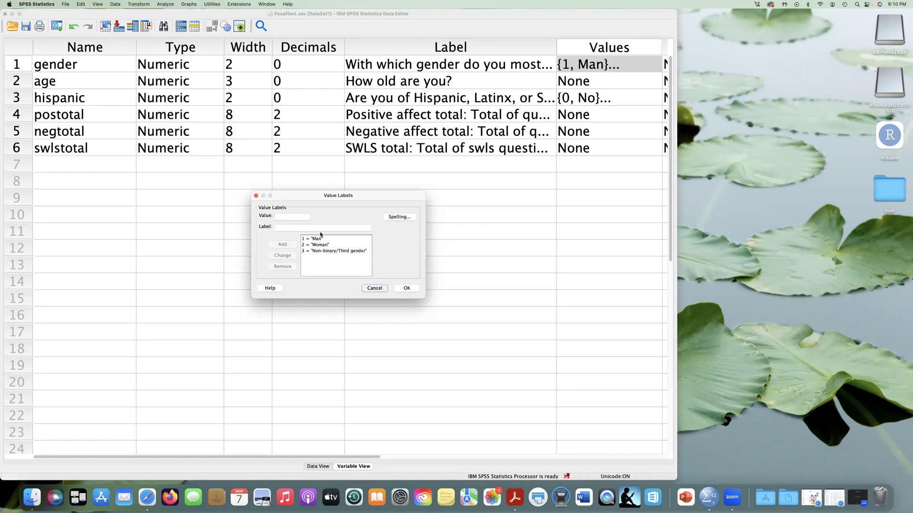
# Step: Review gender's variable type and keep its measurement level as Nominal
pyautogui.click(215, 65)
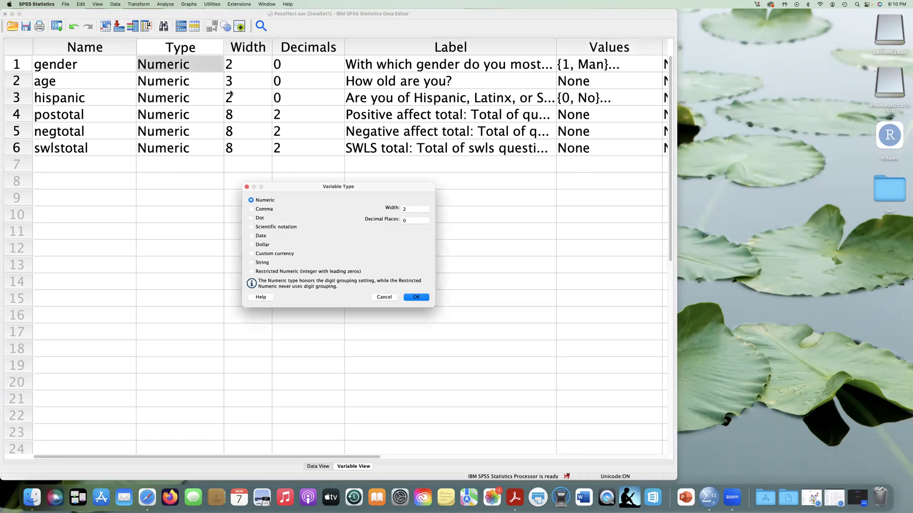
pyautogui.click(384, 297)
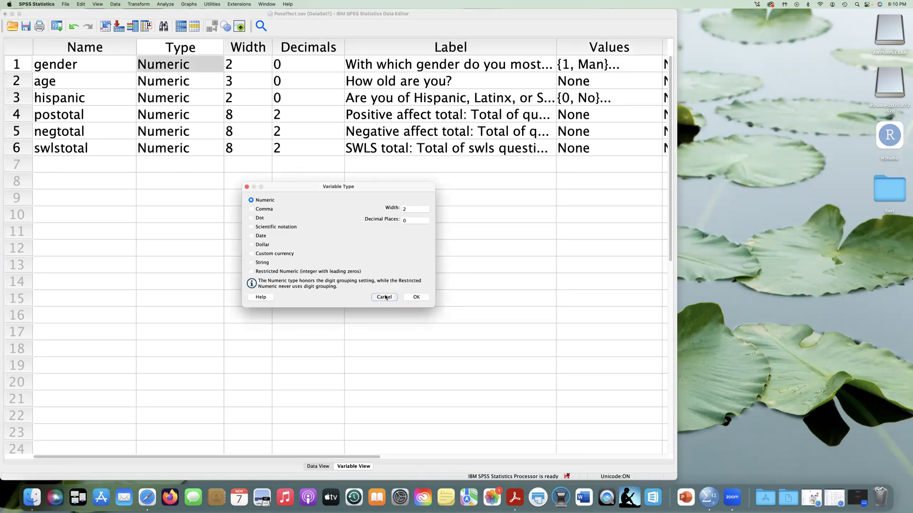
pyautogui.click(24, 68)
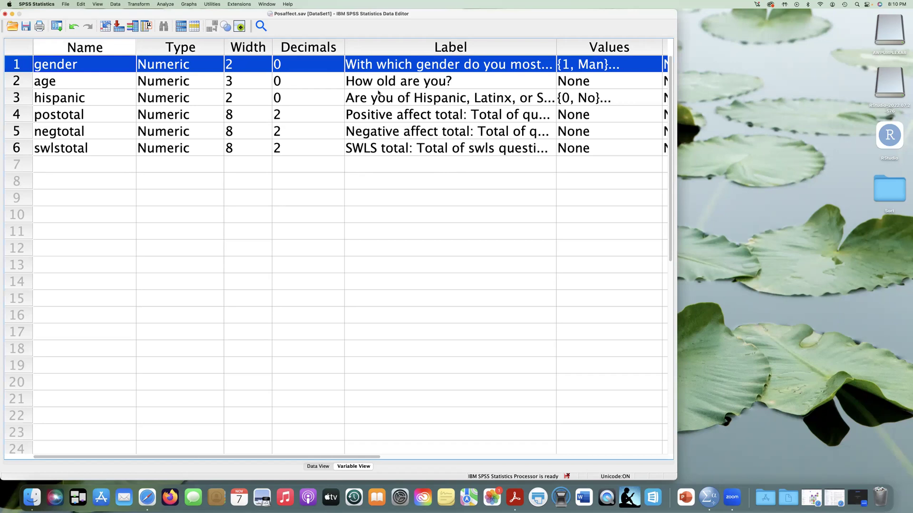
pyautogui.hscroll(10, 412, 95)
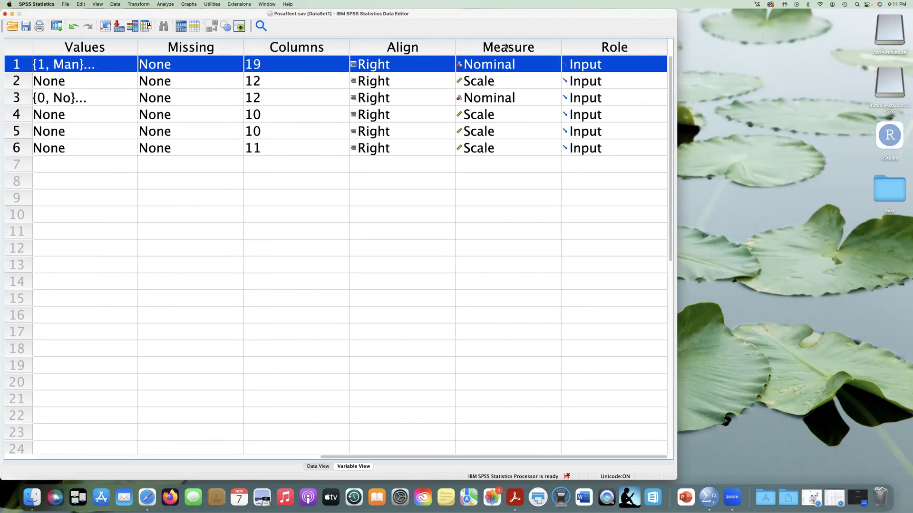
pyautogui.click(544, 66)
pyautogui.click(570, 24)
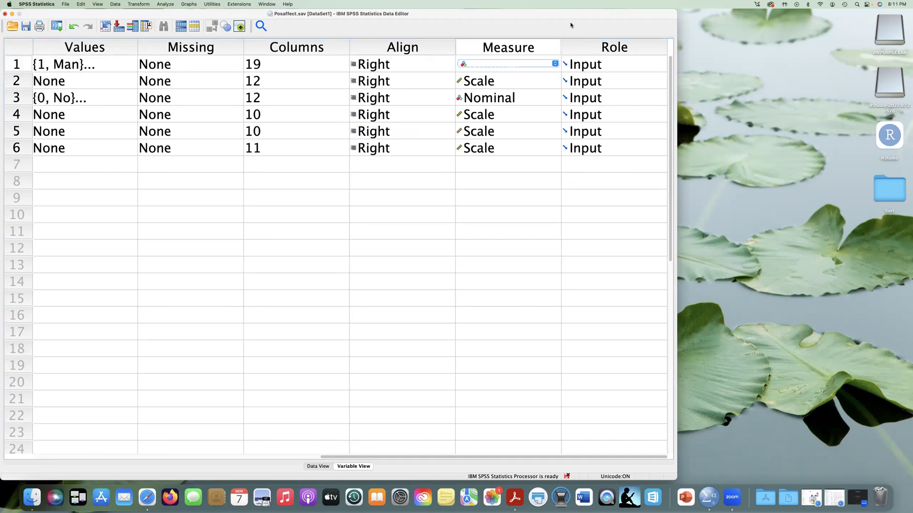
pyautogui.click(452, 198)
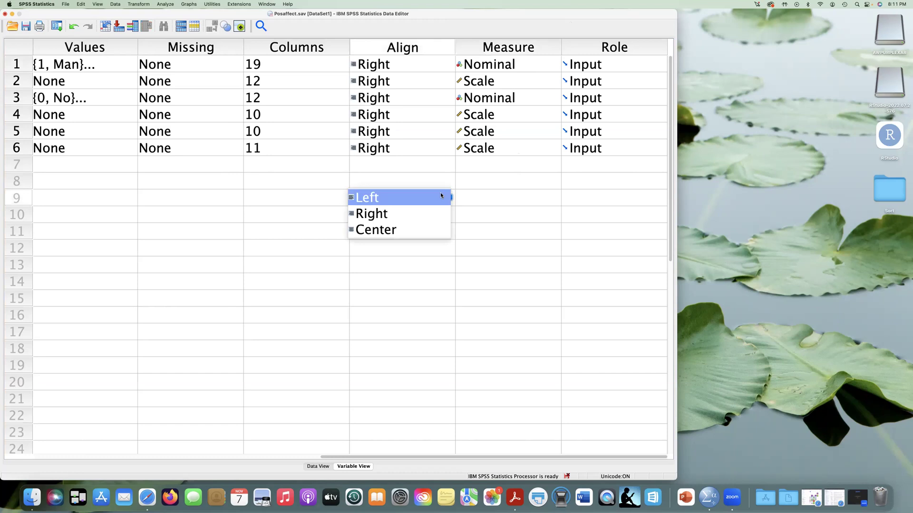
pyautogui.click(504, 198)
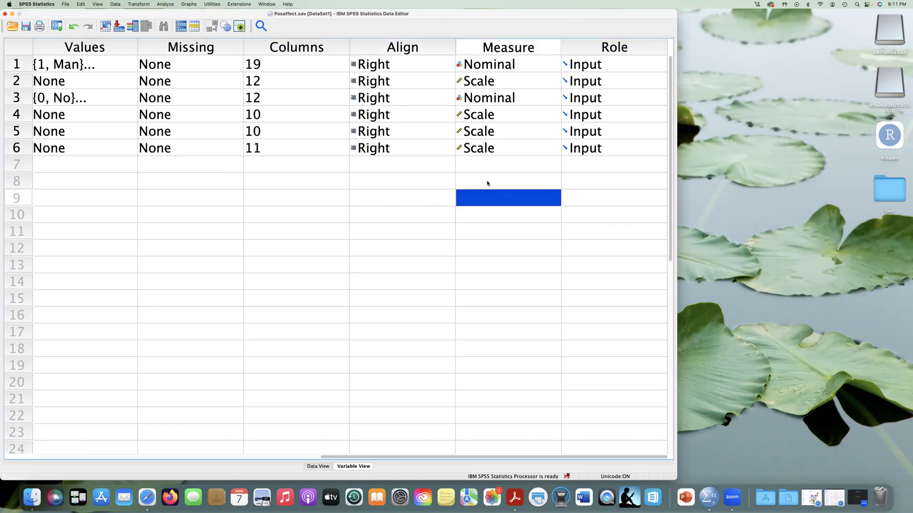
pyautogui.hscroll(-10, 487, 184)
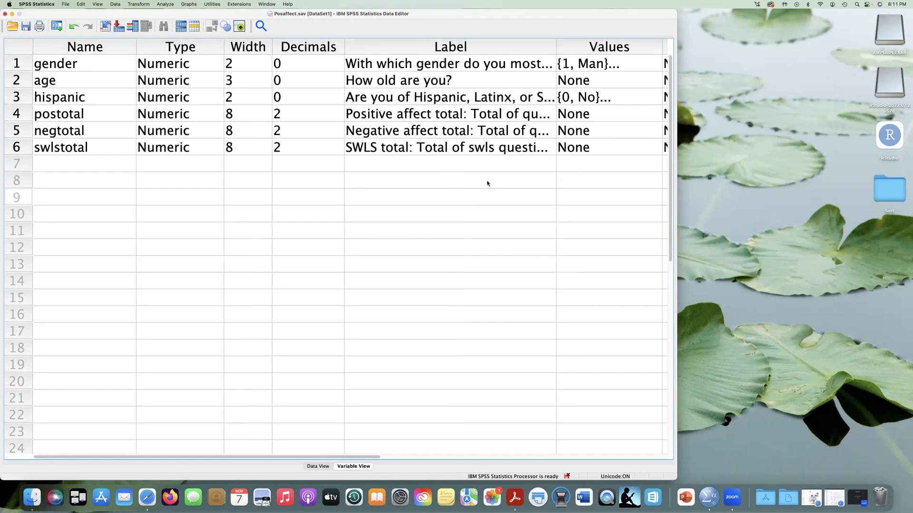
# Step: Select the age variable and review its properties across the Variable View
pyautogui.click(18, 81)
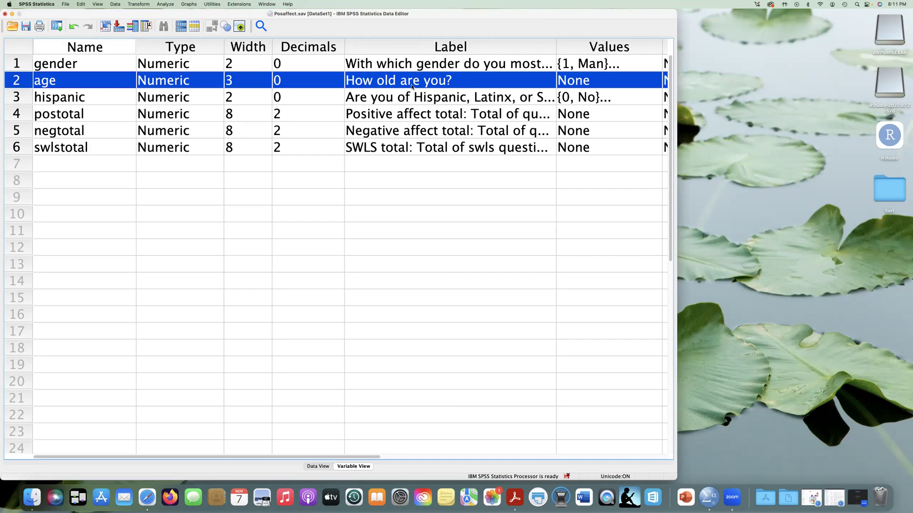
pyautogui.hscroll(3, 579, 83)
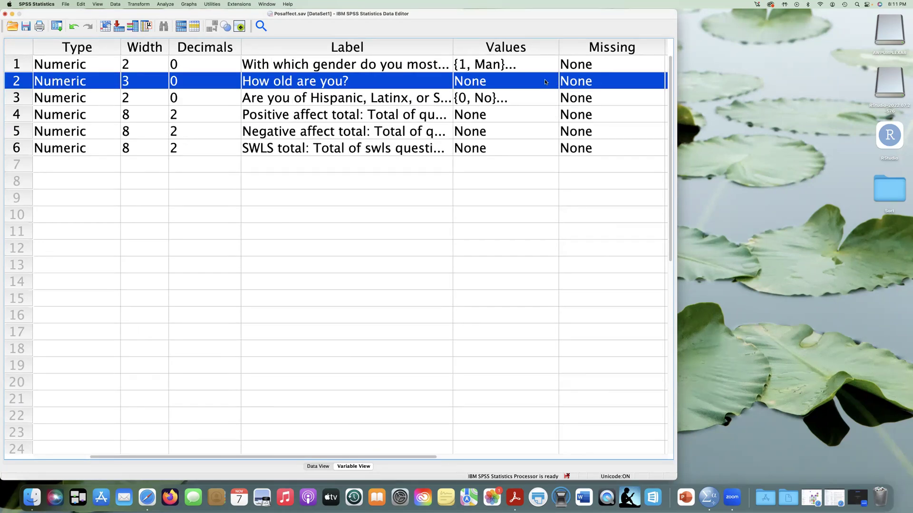
pyautogui.hscroll(5, 542, 79)
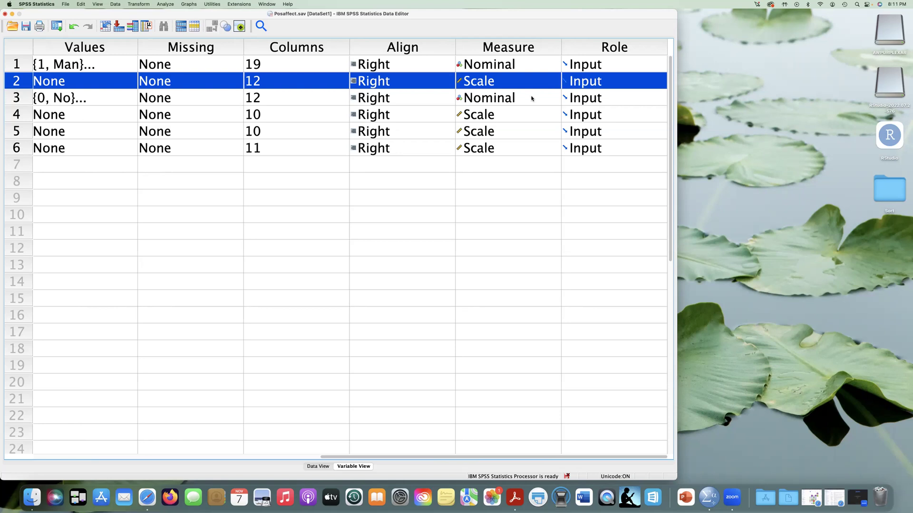
pyautogui.hscroll(-10, 532, 98)
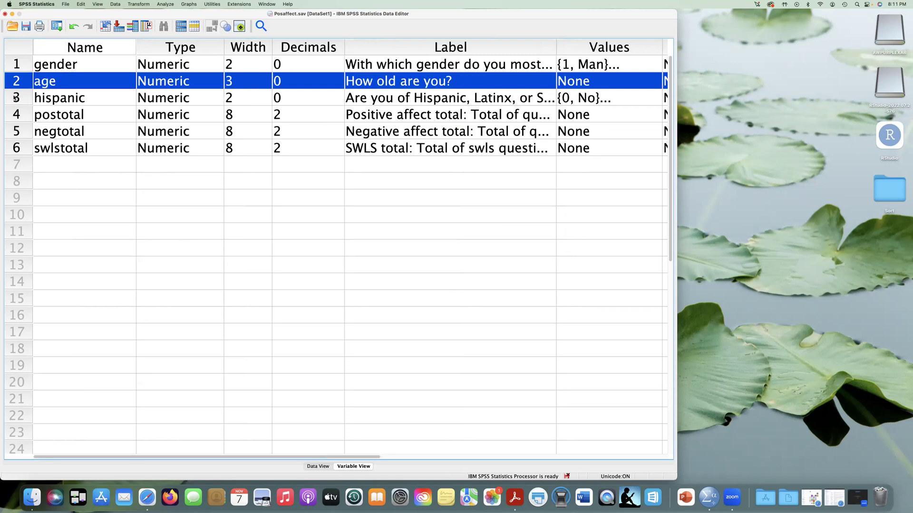
# Step: Read the hispanic question label and its value labels without changes
pyautogui.doubleClick(352, 97)
pyautogui.moveTo(346, 97); pyautogui.dragTo(586, 98)
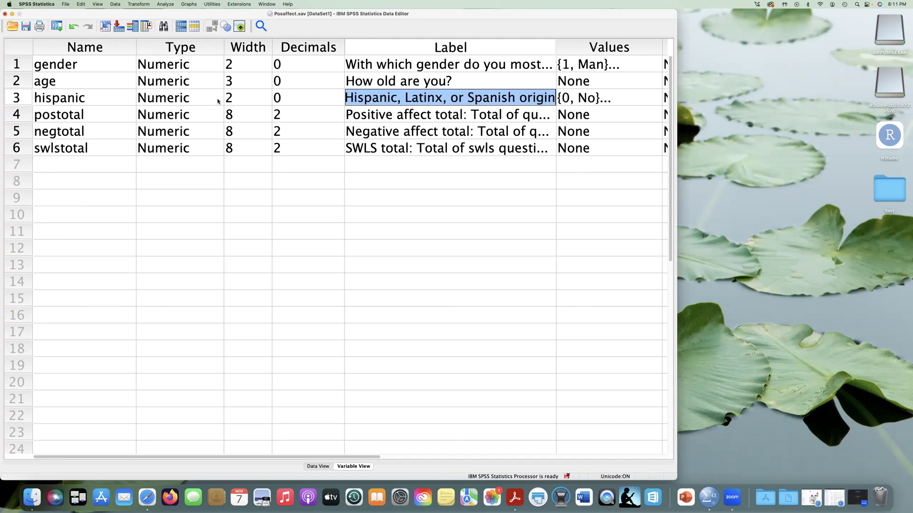
pyautogui.click(654, 98)
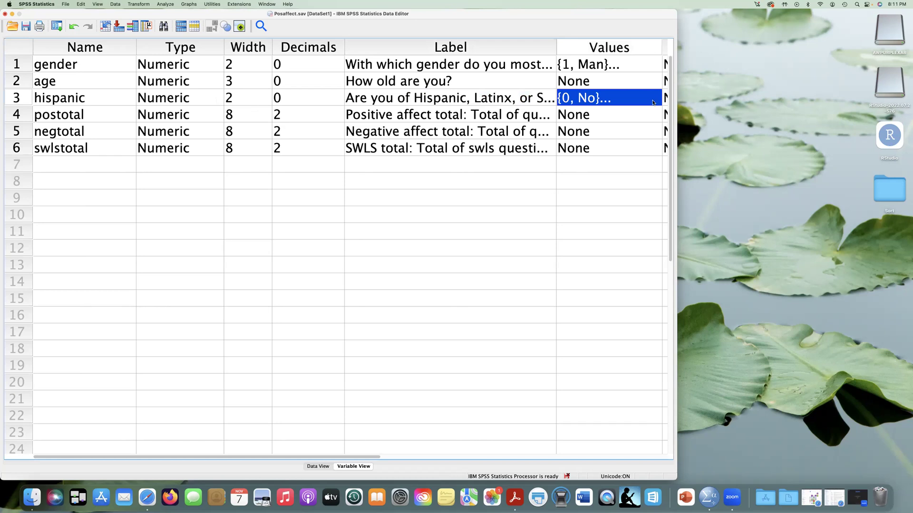
pyautogui.click(653, 99)
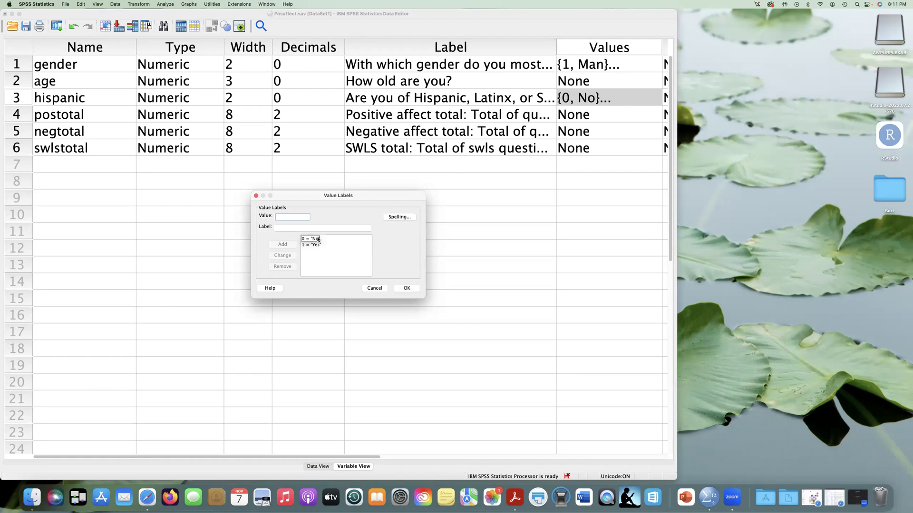
pyautogui.click(374, 289)
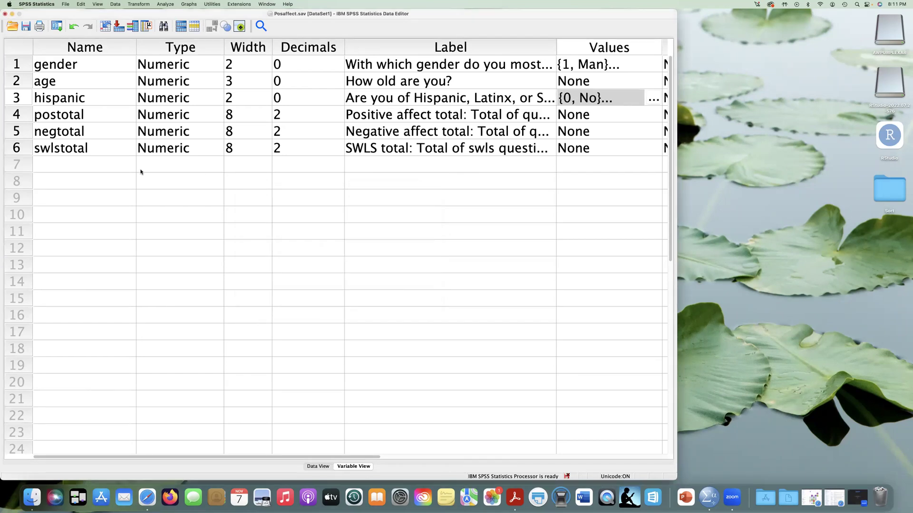
# Step: Select the postotal, negtotal and swlstotal variables together and review their properties
pyautogui.click(16, 114)
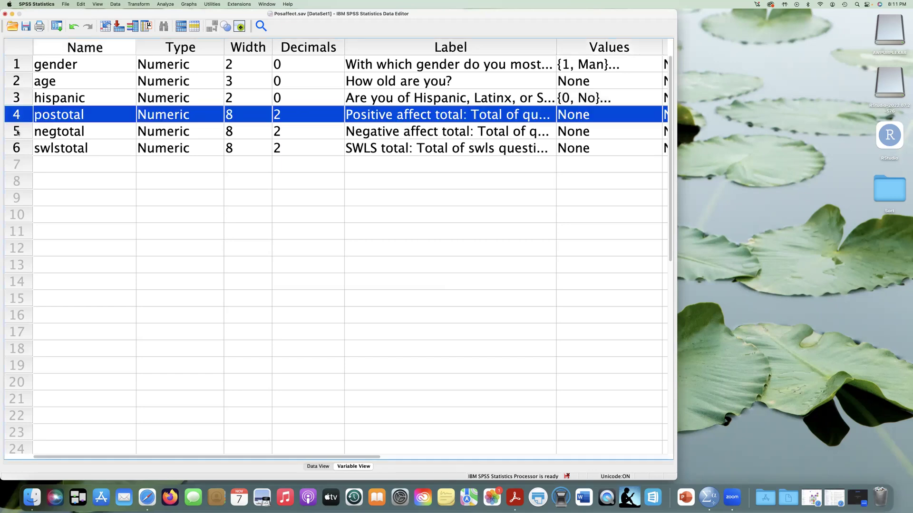
pyautogui.click(17, 132)
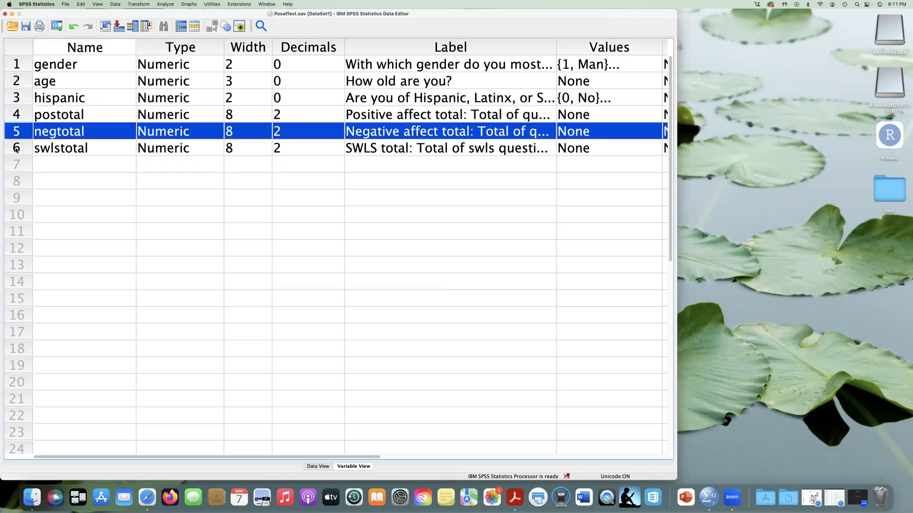
pyautogui.click(17, 149)
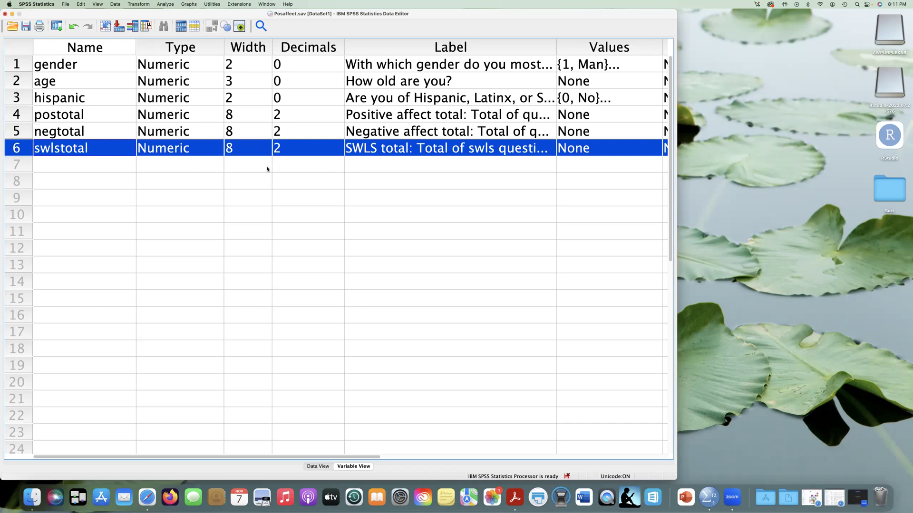
pyautogui.hscroll(10, 324, 137)
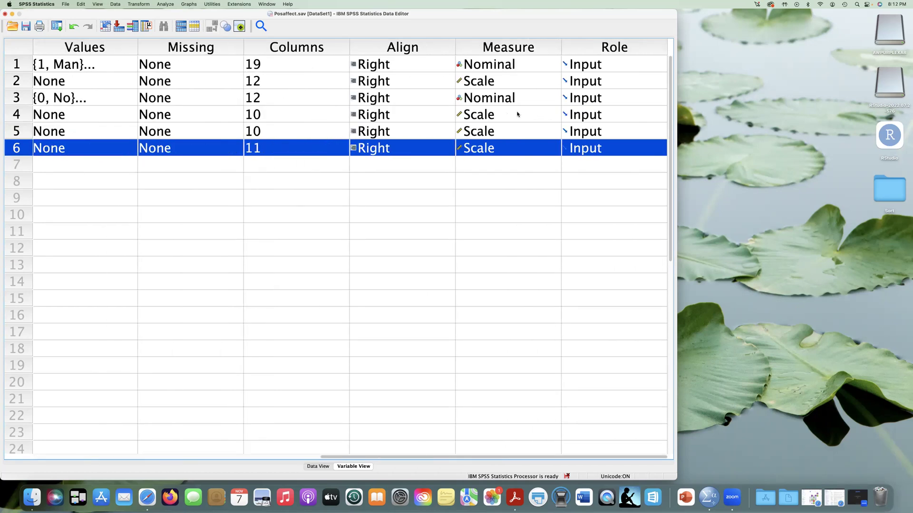
pyautogui.click(18, 114)
pyautogui.hotkey('shift', 'Down')
pyautogui.hotkey('shift', 'Down')
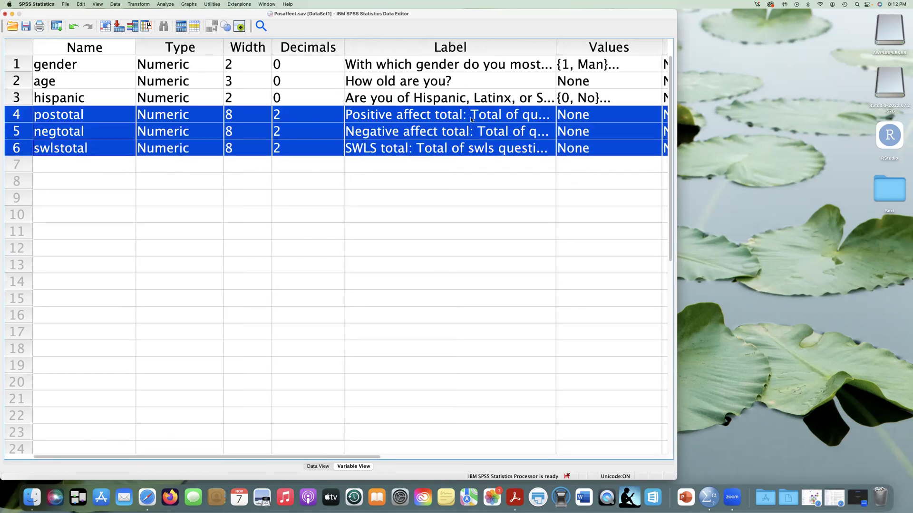
pyautogui.hscroll(5, 473, 121)
pyautogui.hscroll(3, 499, 119)
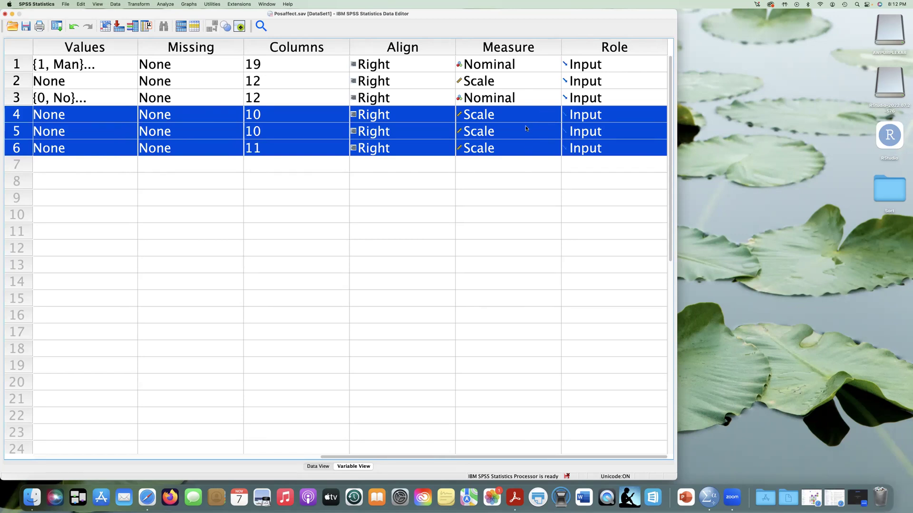
pyautogui.hscroll(-5, 287, 143)
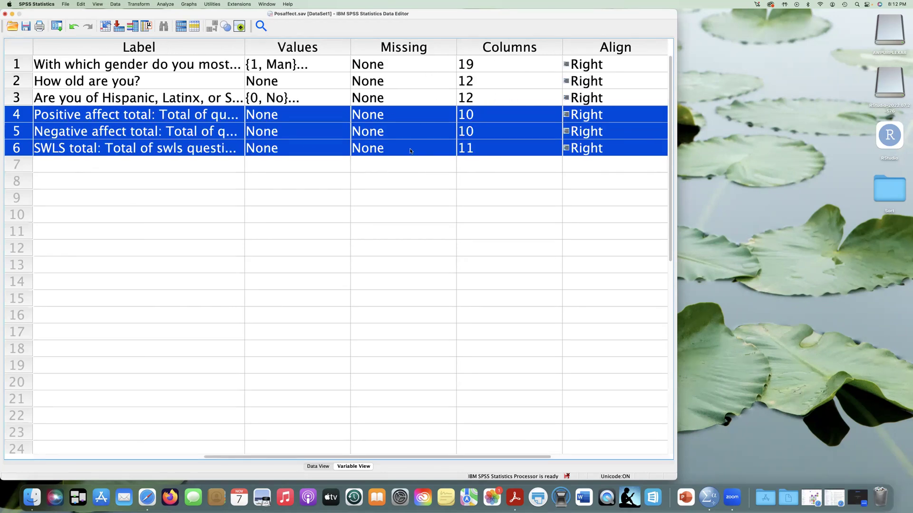
pyautogui.hscroll(-5, 410, 151)
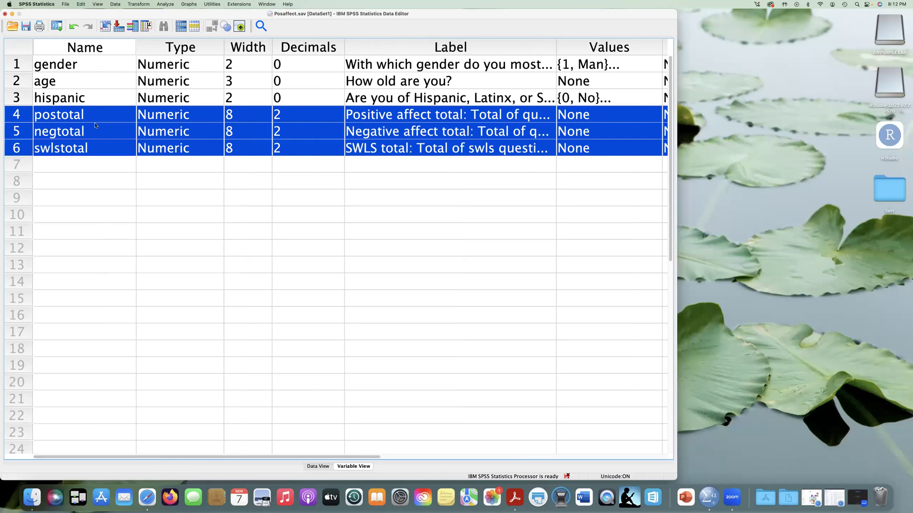
# Step: Switch to Data View and inspect the gender column and first respondent's values
pyautogui.click(318, 466)
pyautogui.hscroll(-5, 257, 343)
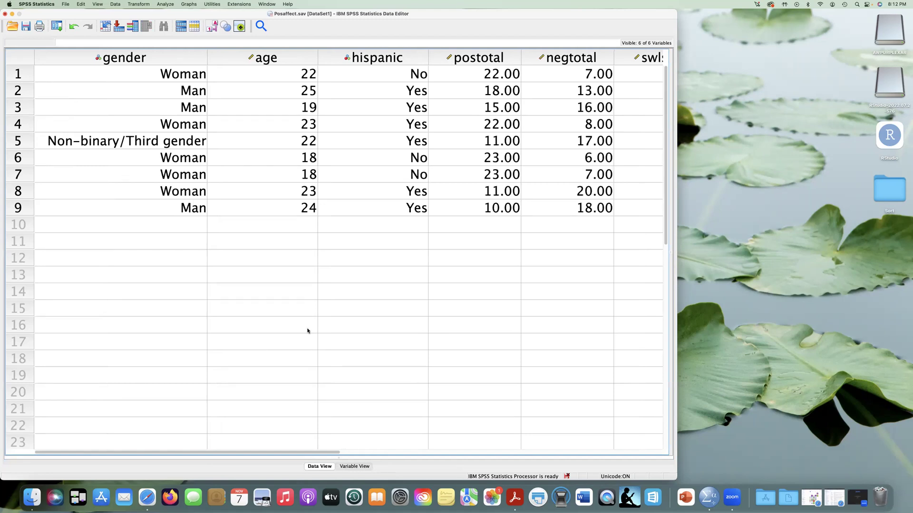
pyautogui.click(128, 61)
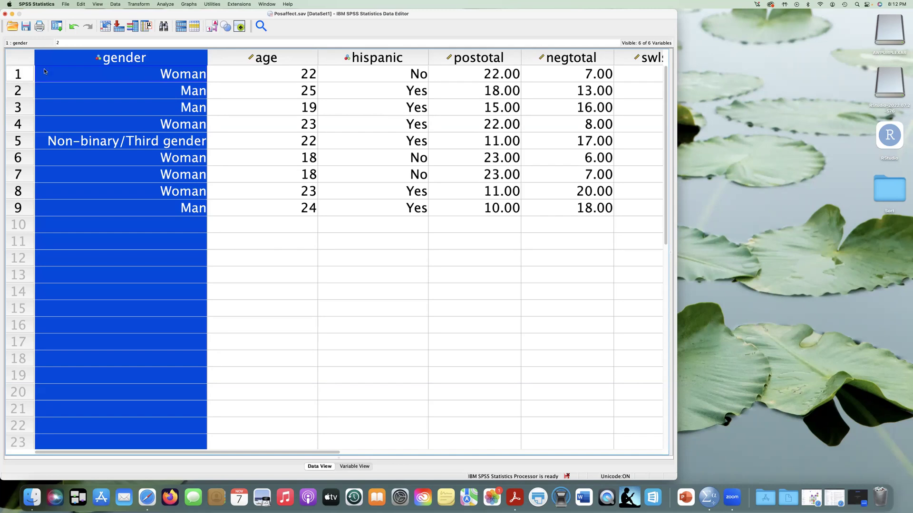
pyautogui.click(17, 75)
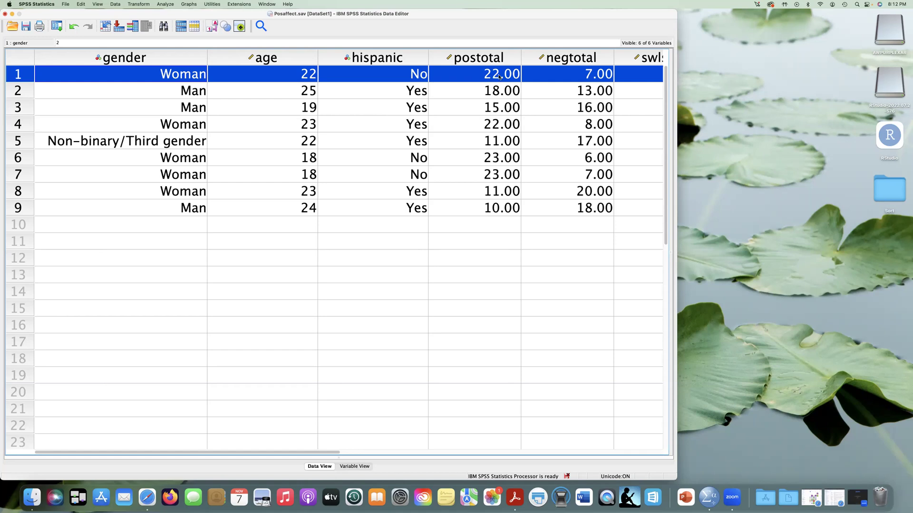
pyautogui.hscroll(3, 534, 78)
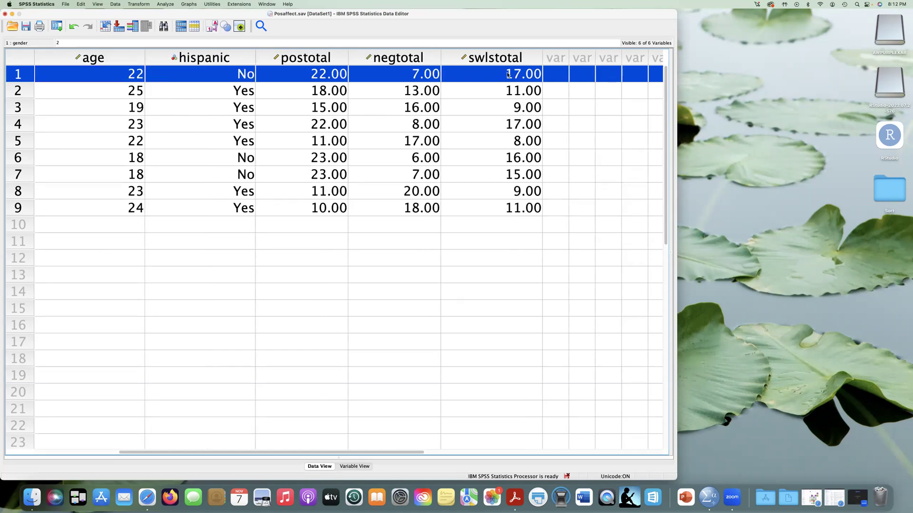
pyautogui.hscroll(-3, 517, 76)
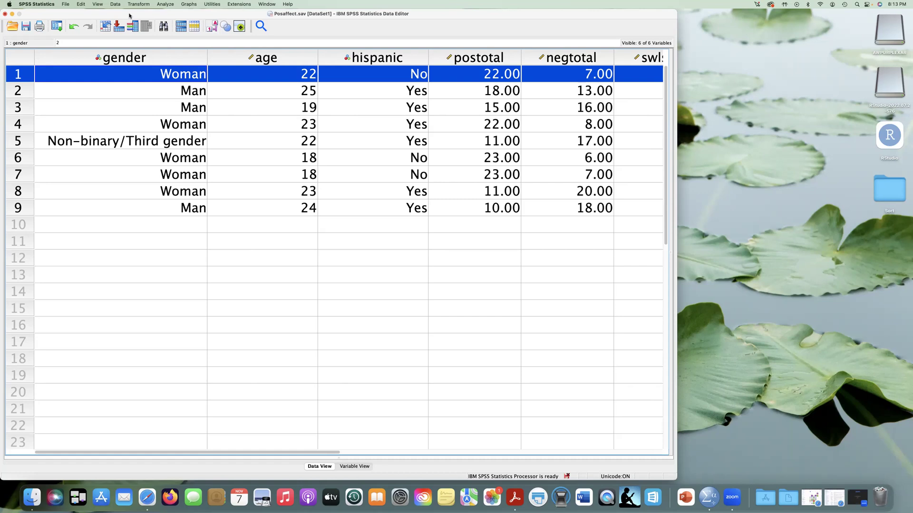
# Step: Enable Display commands in the log in the Viewer options
pyautogui.click(81, 4)
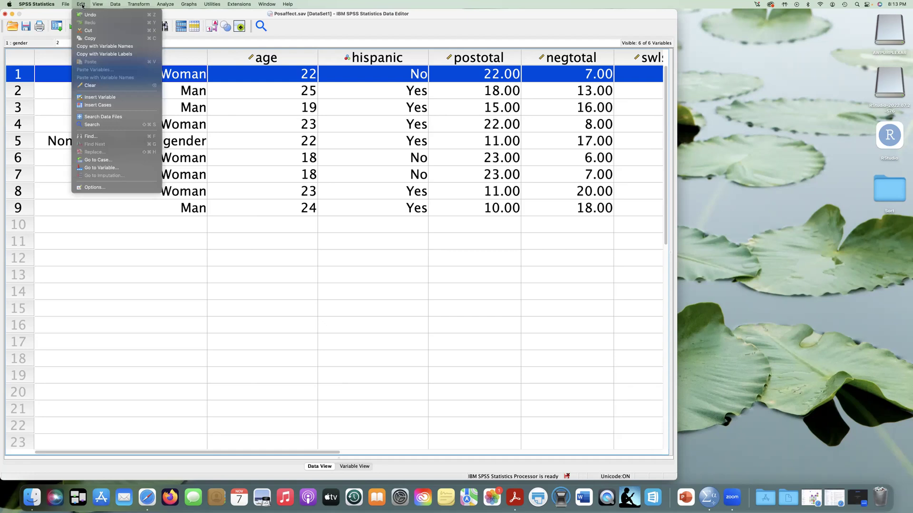
pyautogui.click(99, 186)
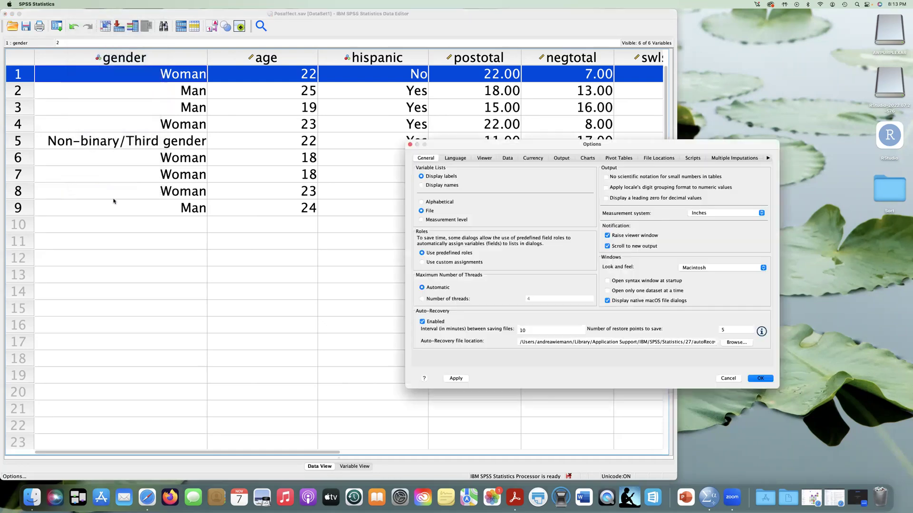
pyautogui.click(484, 158)
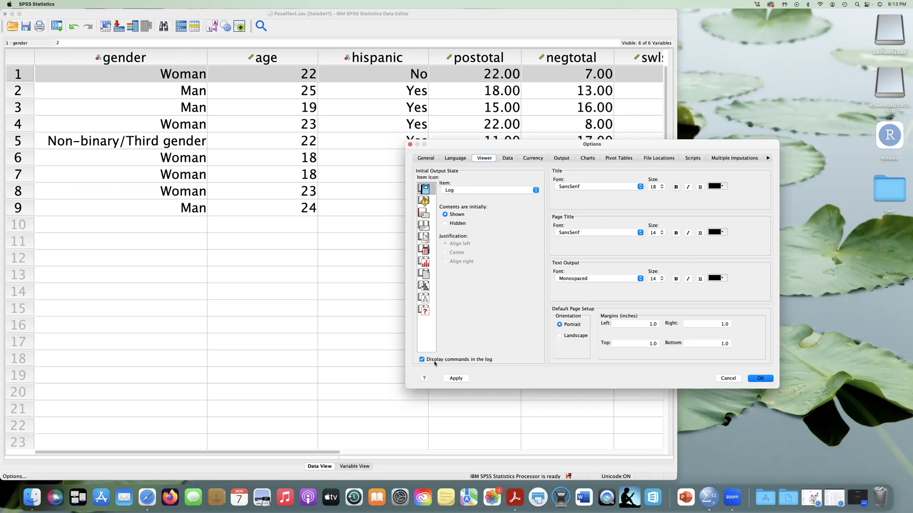
pyautogui.click(761, 379)
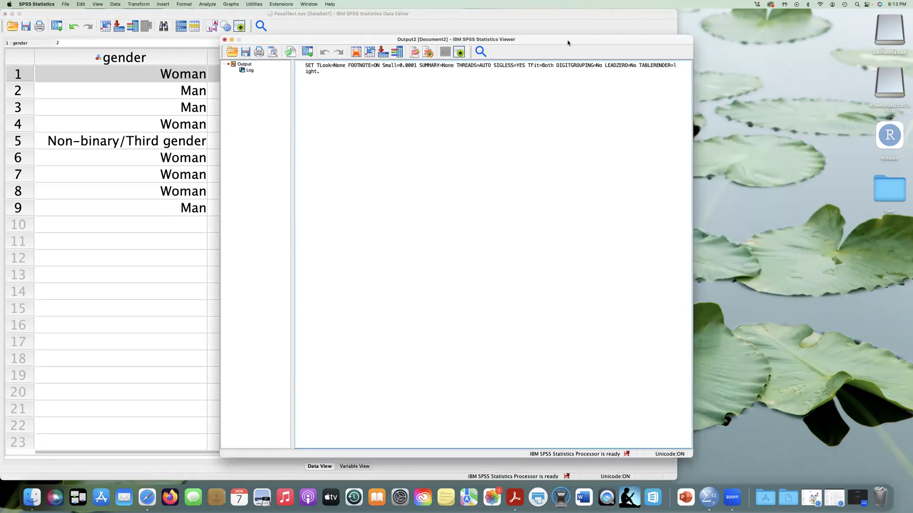
# Step: Place the output window beside the data and save it as PosNegAffect.spv
pyautogui.moveTo(569, 43); pyautogui.dragTo(778, 67)
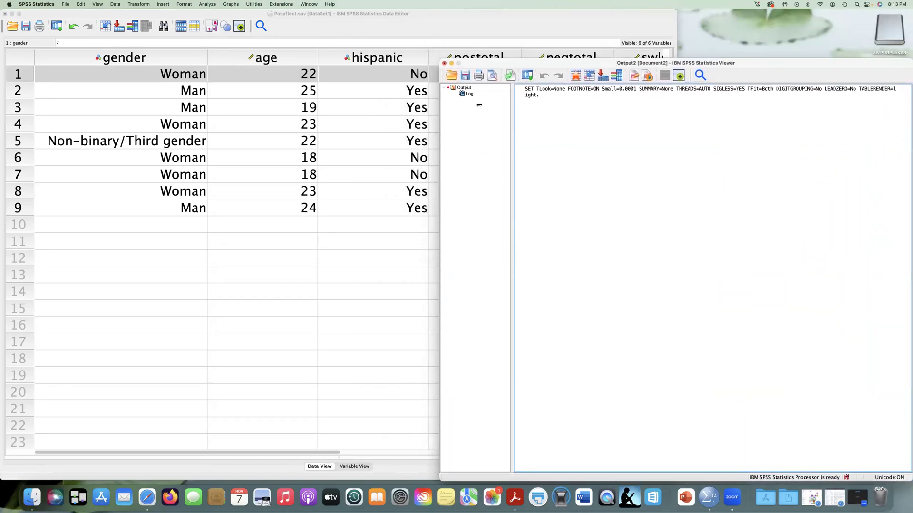
pyautogui.moveTo(479, 105); pyautogui.dragTo(572, 105)
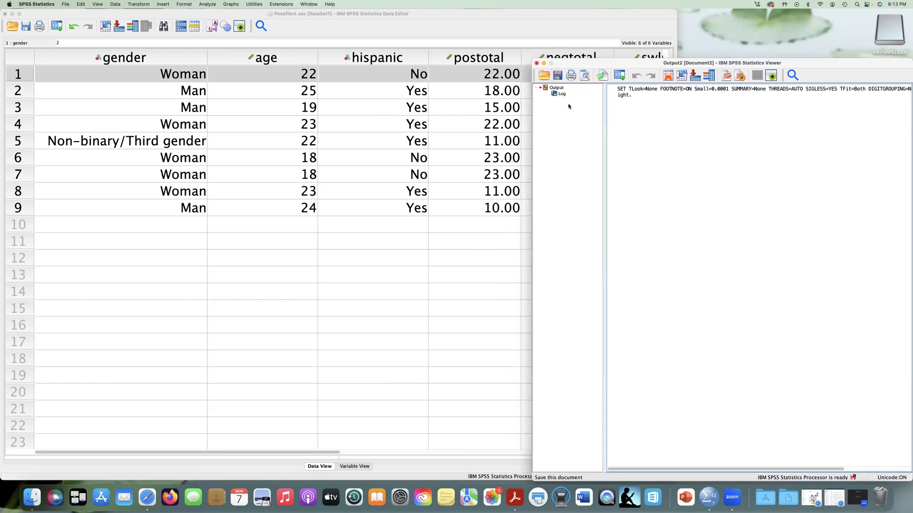
pyautogui.press('super+s')
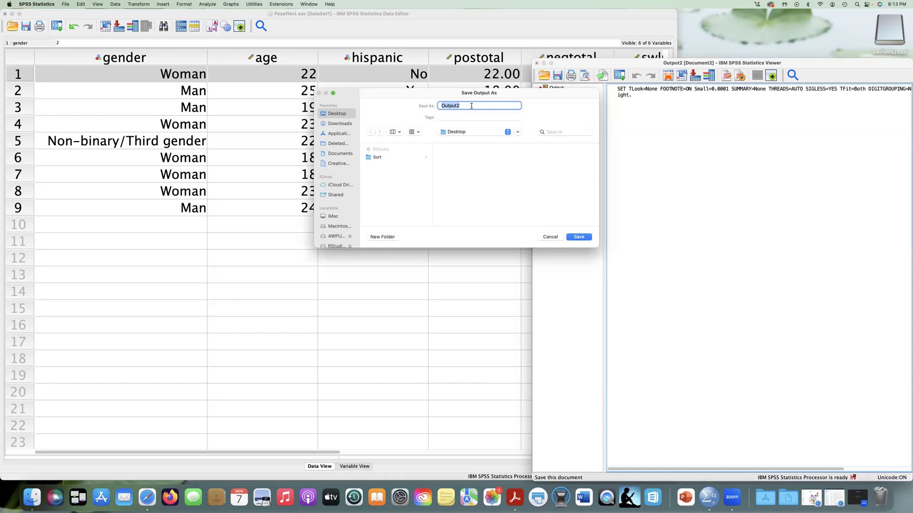
pyautogui.write('PosNegAffect')
pyautogui.click(586, 238)
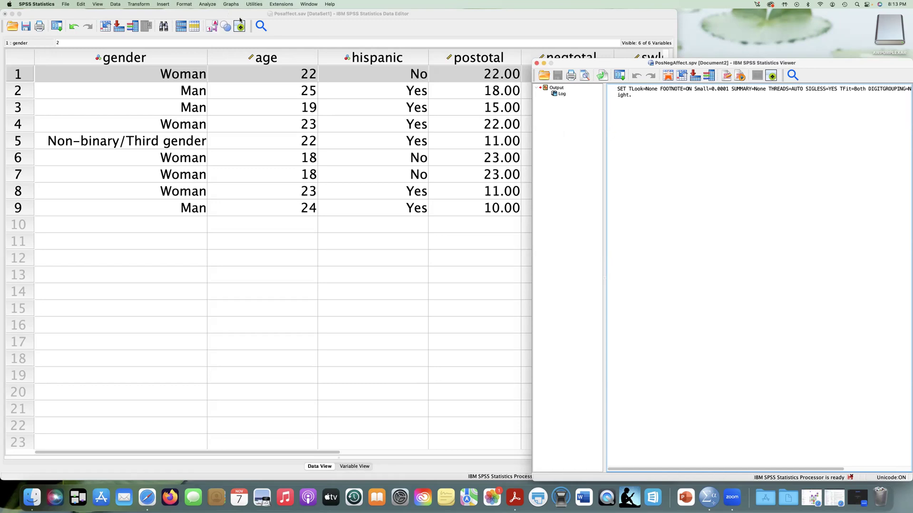
# Step: Bring the data editor forward and glance at row 1 and gender column menus, leaving them unused
pyautogui.click(321, 37)
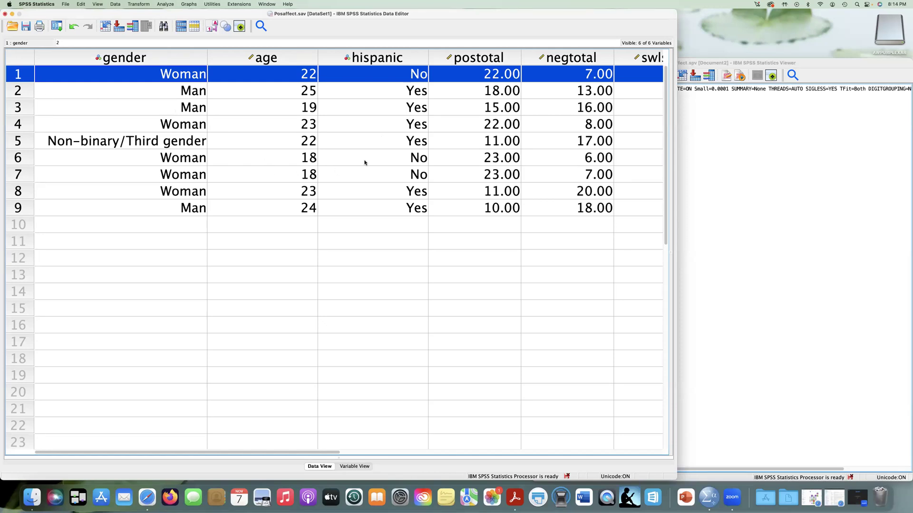
pyautogui.hscroll(6, 365, 163)
pyautogui.hscroll(-3, 365, 160)
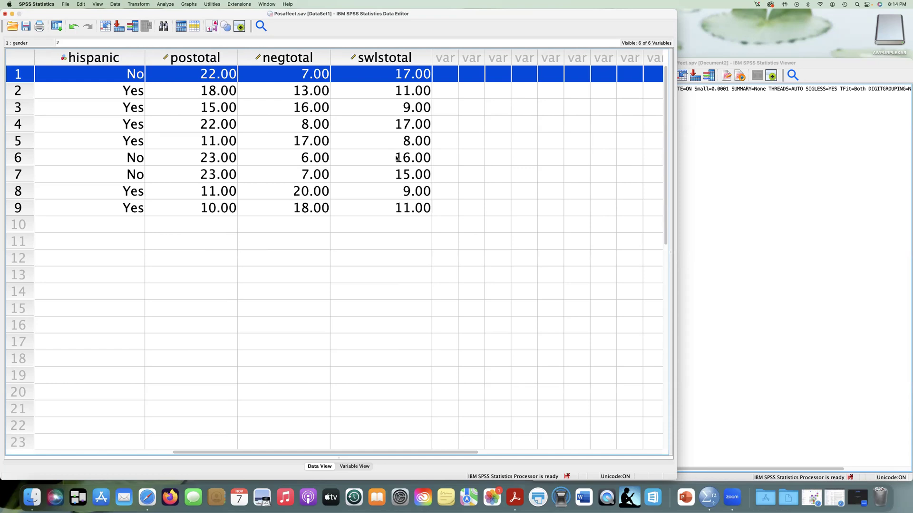
pyautogui.hscroll(-3, 398, 158)
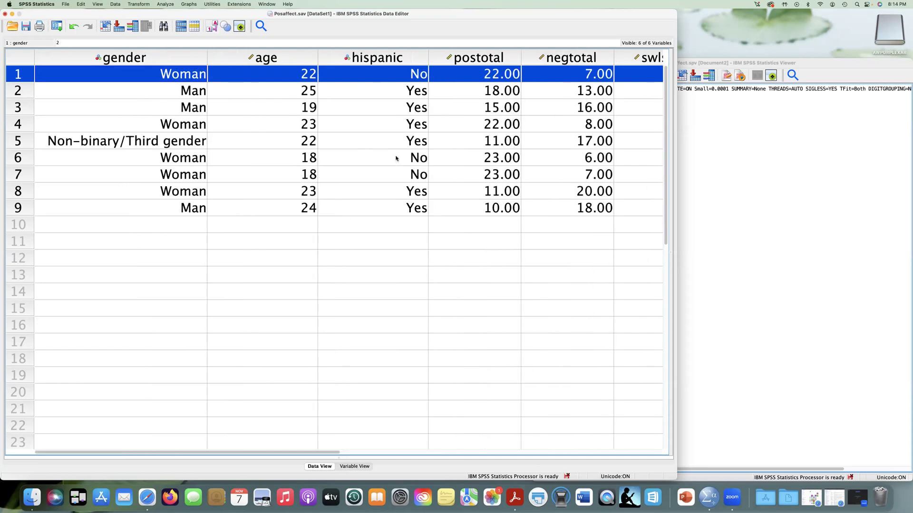
pyautogui.rightClick(22, 76)
pyautogui.rightClick(135, 58)
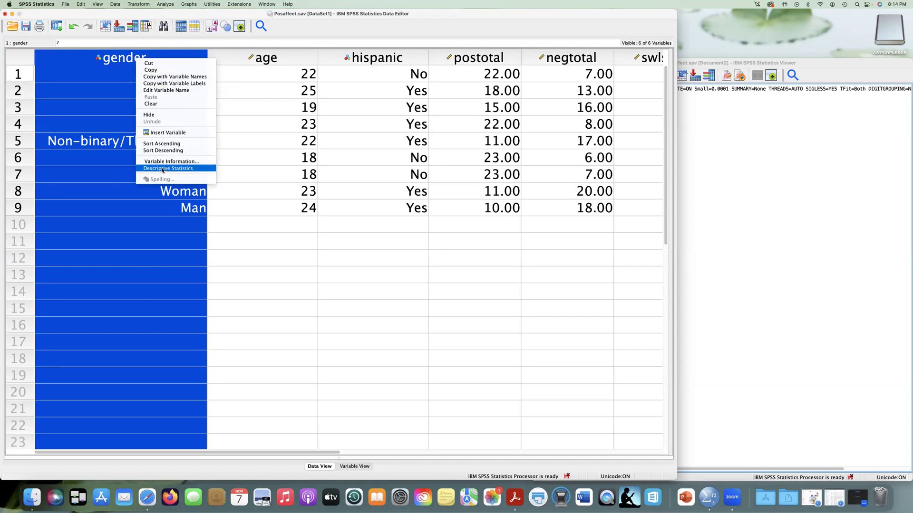
pyautogui.click(252, 15)
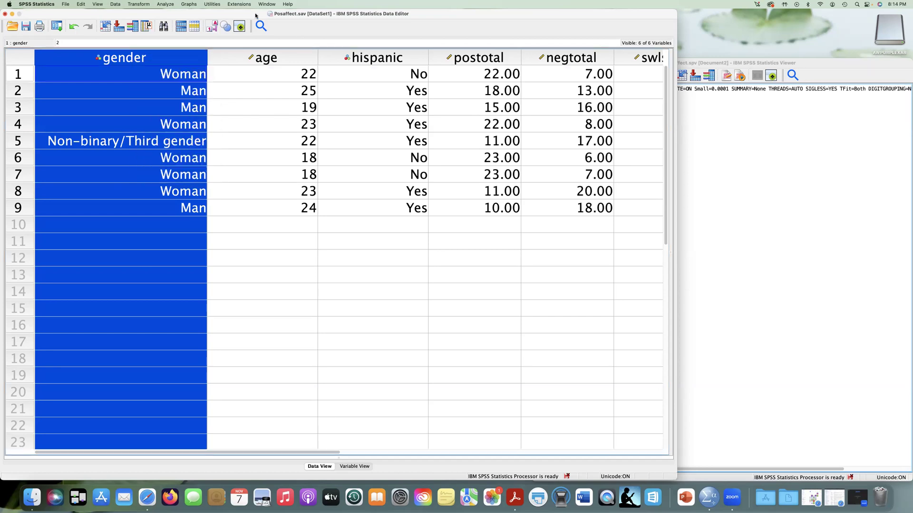
# Step: Open Analyze > Descriptive Statistics > Frequencies and reset the Variable(s) list
pyautogui.click(166, 5)
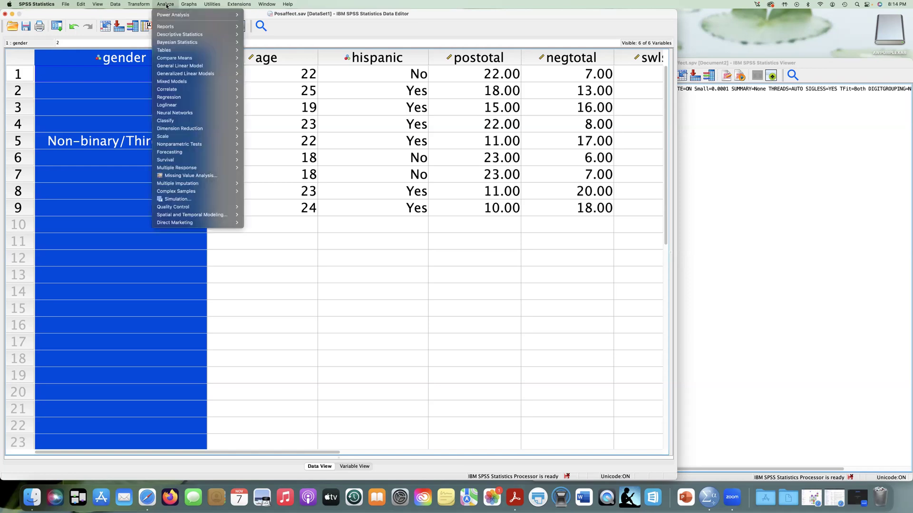
pyautogui.moveTo(170, 36)
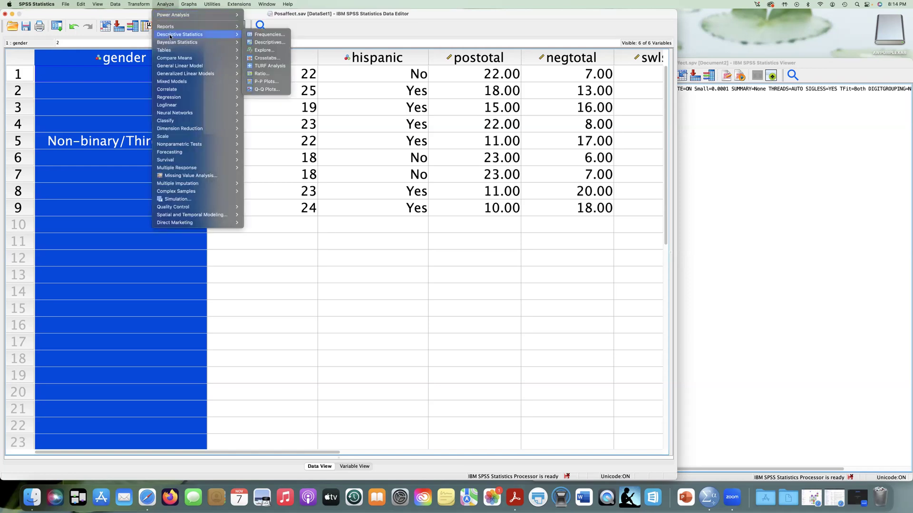
pyautogui.click(265, 35)
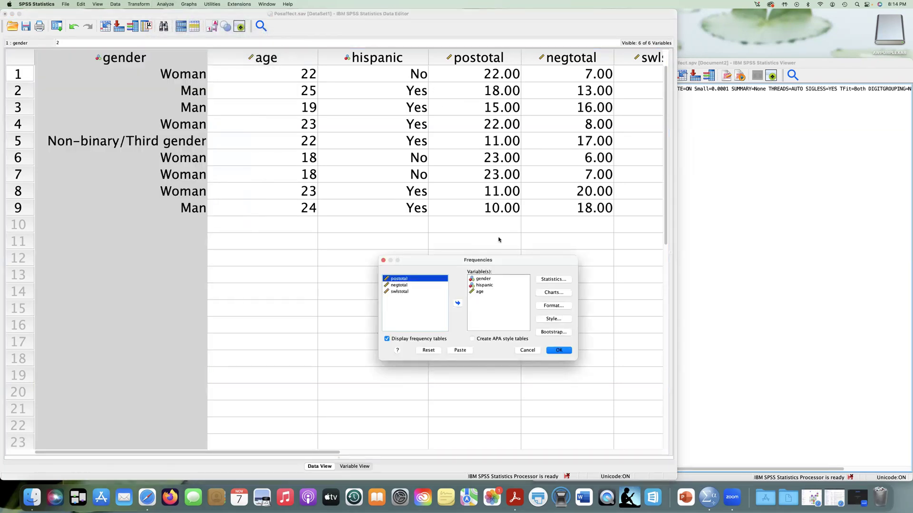
pyautogui.click(490, 280)
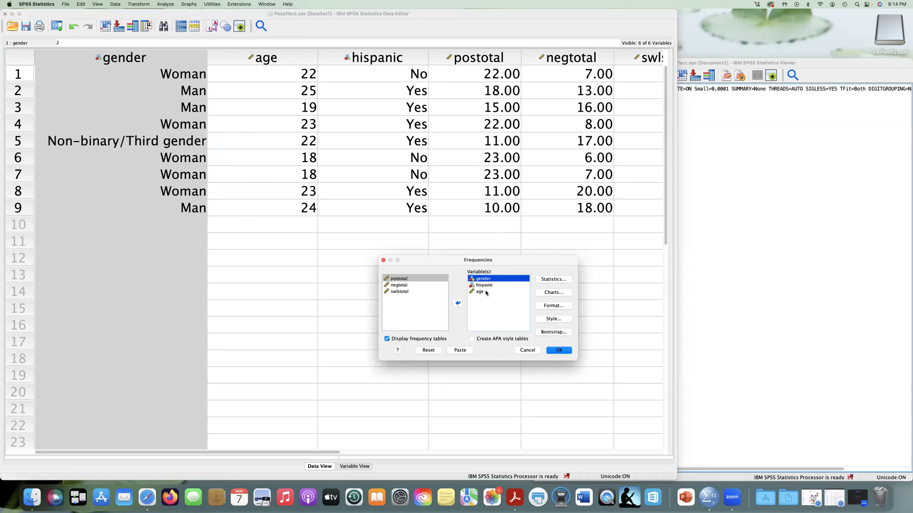
pyautogui.keyDown('shift'); pyautogui.click(487, 292); pyautogui.keyUp('shift')
pyautogui.click(428, 350)
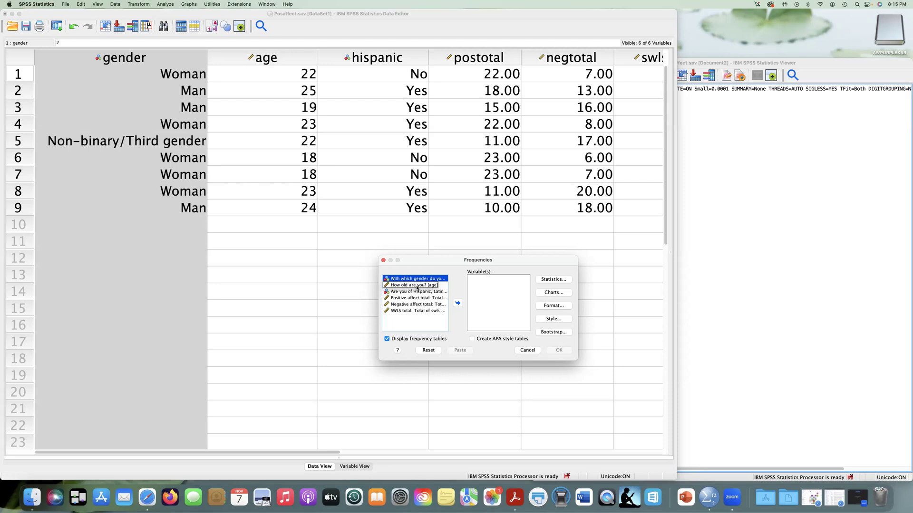
# Step: Show variable names in the source list and sort them by measurement level
pyautogui.rightClick(399, 287)
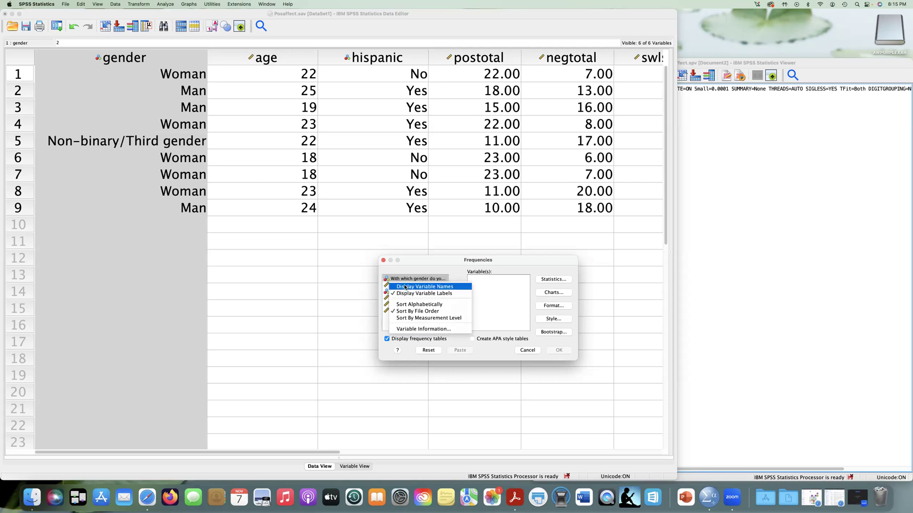
pyautogui.click(409, 287)
pyautogui.rightClick(412, 287)
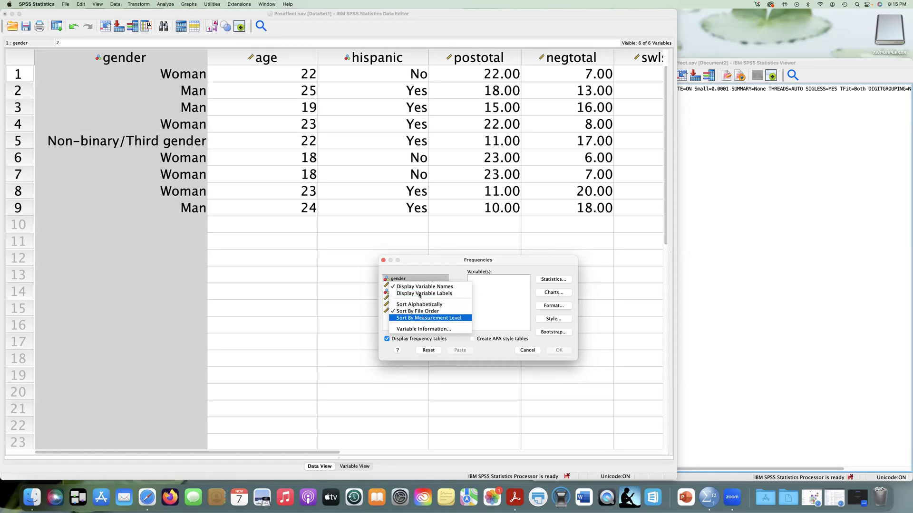
pyautogui.click(421, 318)
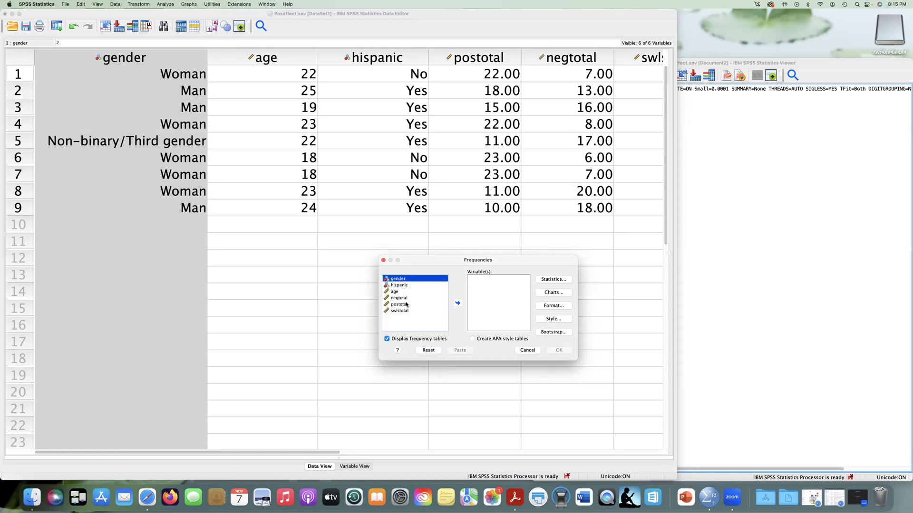
# Step: Move gender and hispanic into the Variable(s) list
pyautogui.click(418, 285)
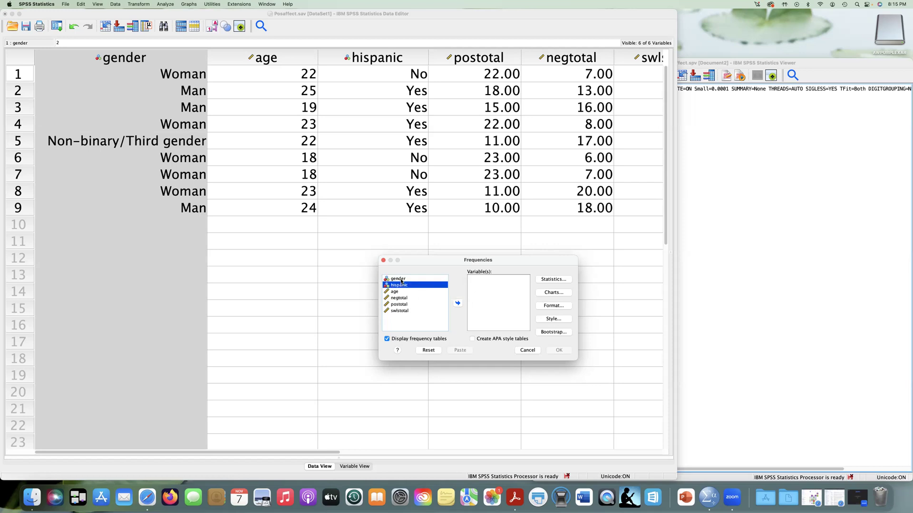
pyautogui.keyDown('super'); pyautogui.click(401, 280); pyautogui.keyUp('super')
pyautogui.click(417, 279)
pyautogui.keyDown('super'); pyautogui.click(409, 287); pyautogui.keyUp('super')
pyautogui.click(458, 303)
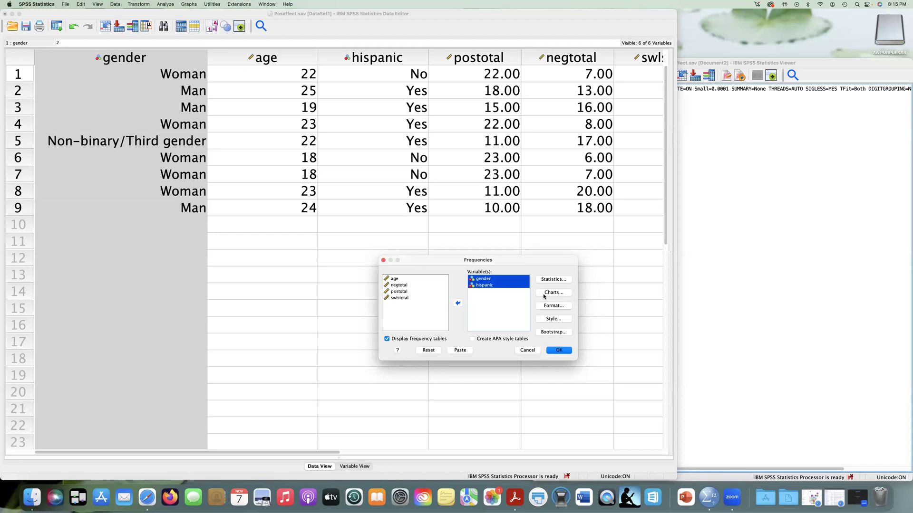
# Step: Leave the Statistics options unchanged and run Frequencies for gender and hispanic
pyautogui.click(554, 280)
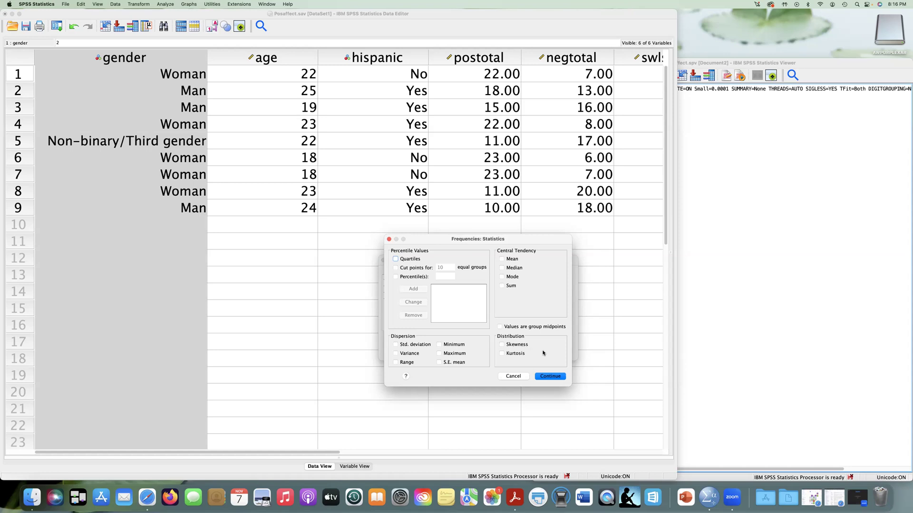
pyautogui.click(518, 375)
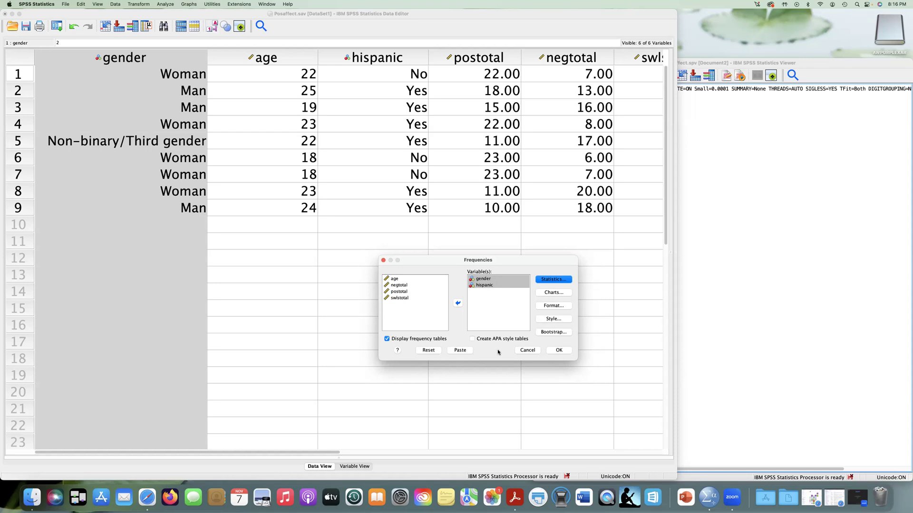
pyautogui.click(559, 351)
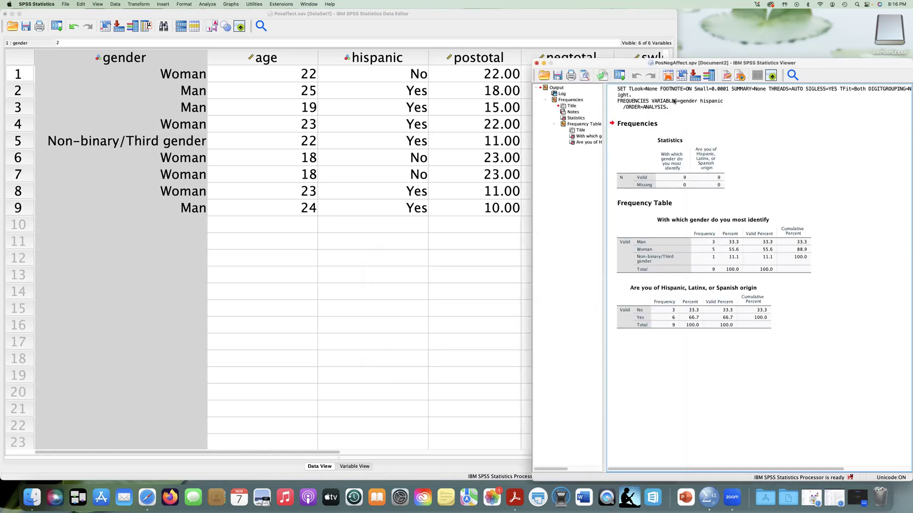
# Step: Select the FREQUENCIES gender hispanic command text in the output log
pyautogui.click(674, 102)
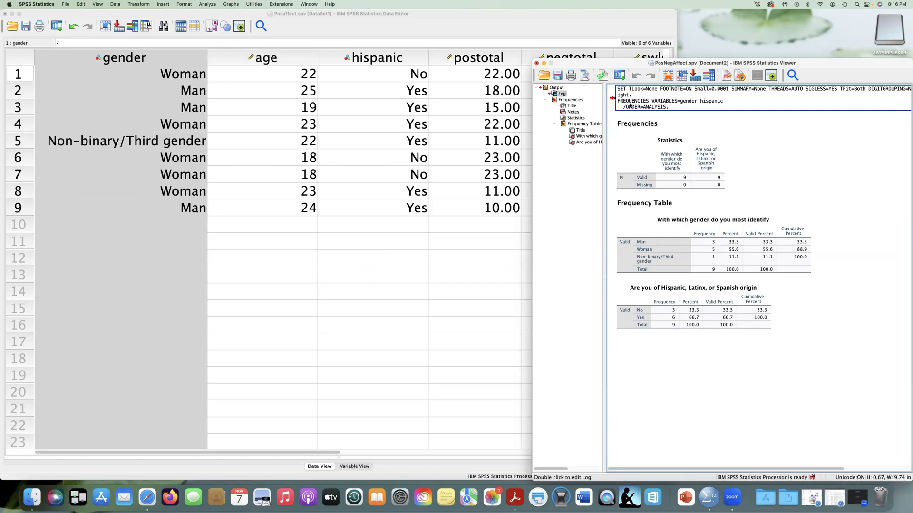
pyautogui.doubleClick(674, 103)
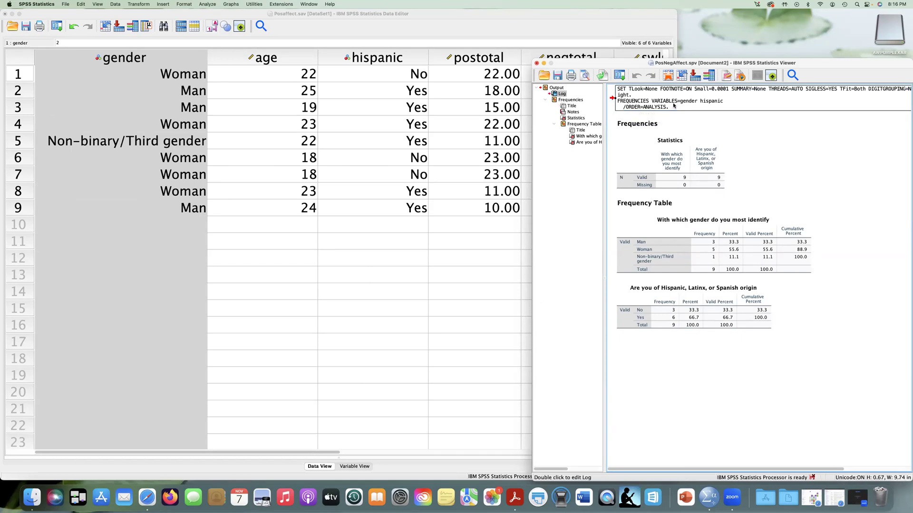
pyautogui.moveTo(671, 101); pyautogui.dragTo(645, 101)
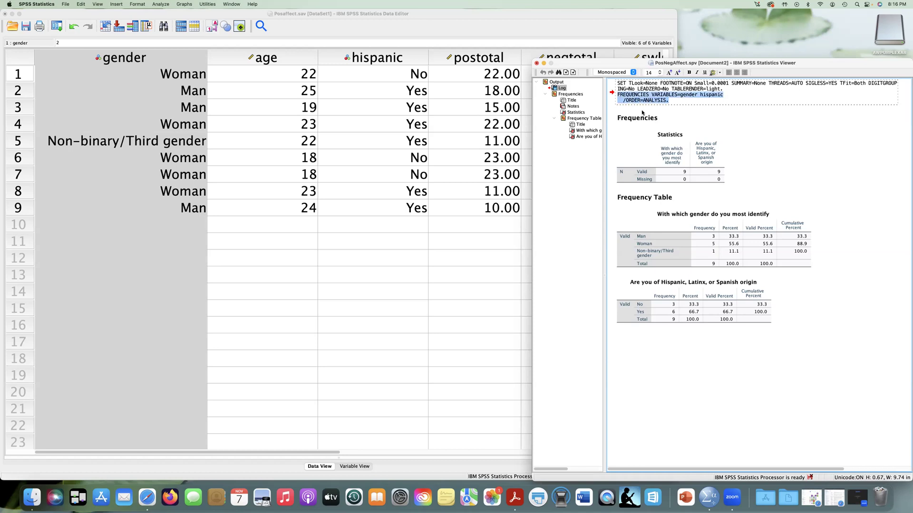
# Step: Return to the data editor, select the gender column, and open the File menu
pyautogui.click(589, 34)
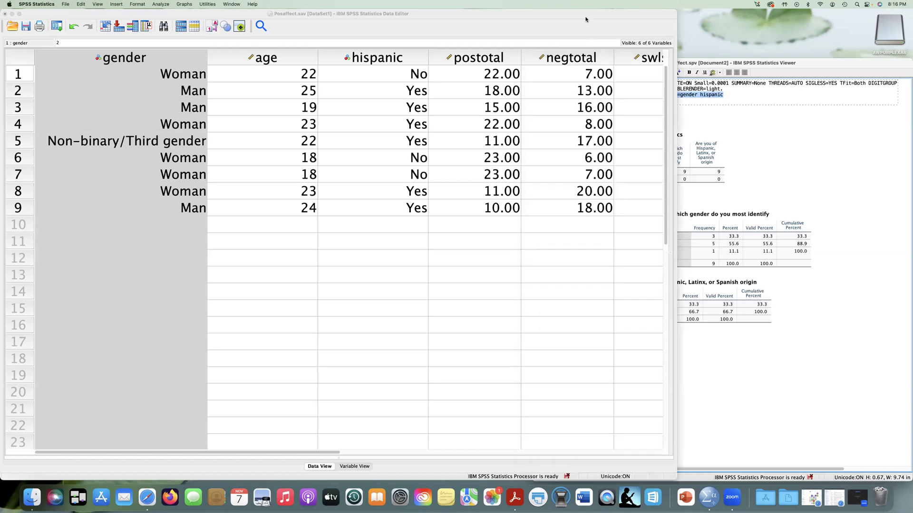
pyautogui.click(125, 57)
pyautogui.click(67, 5)
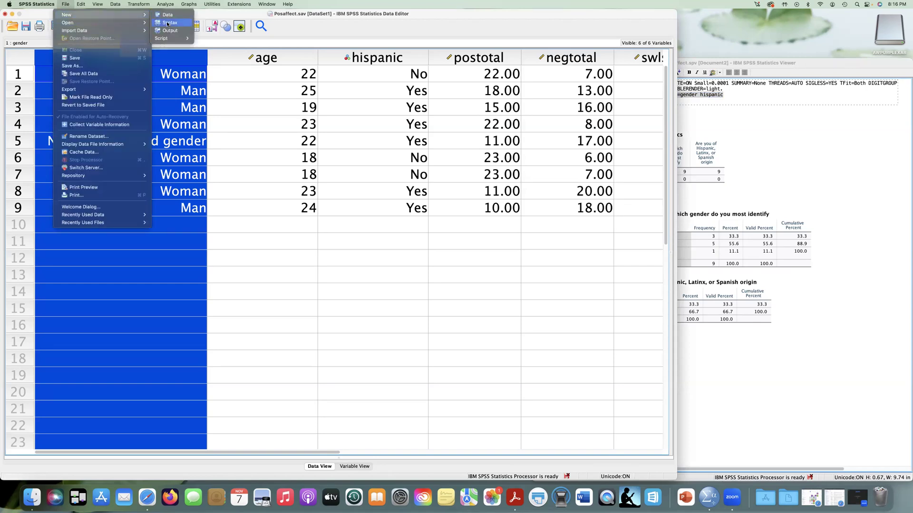
# Step: Paste FREQUENCIES VARIABLES=gender hispanic /ORDER=ANALYSIS. into a new syntax window placed top right
pyautogui.click(440, 144)
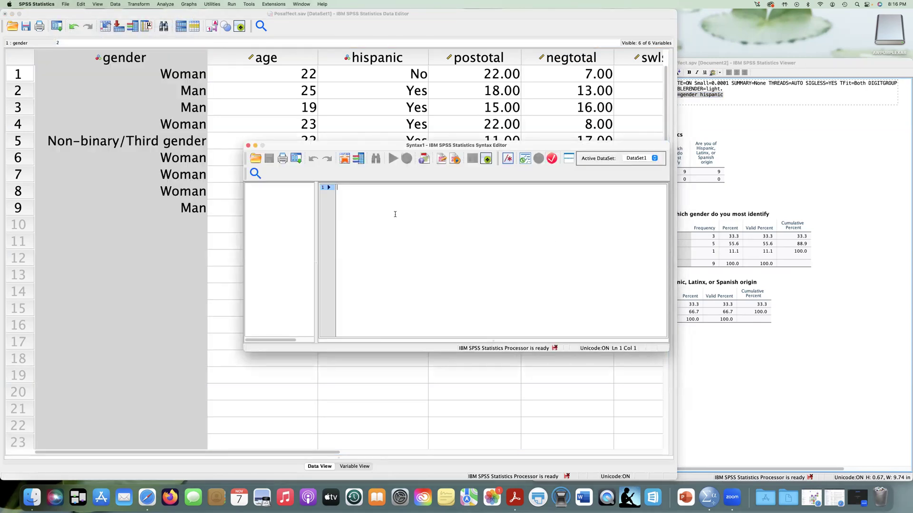
pyautogui.write('FREQUENCIES VARIABLES=gender hispanic   /ORDER=ANALYSIS.')
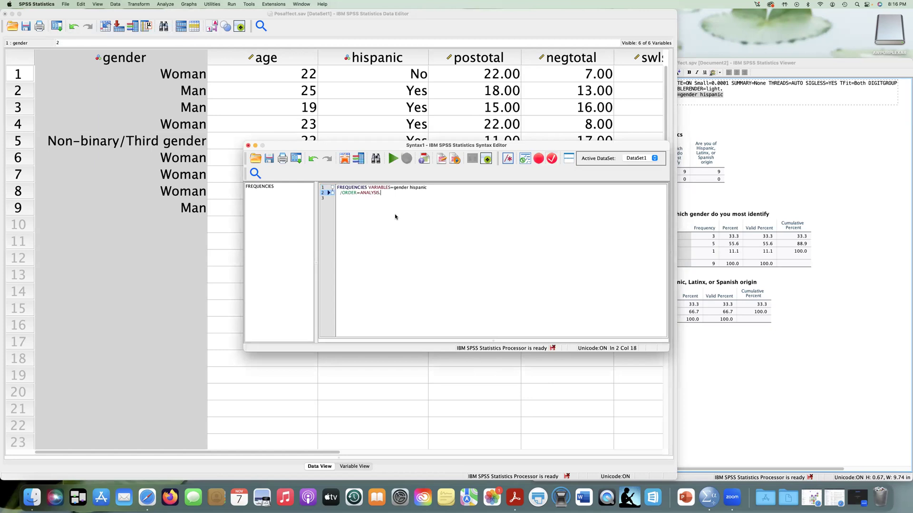
pyautogui.click(353, 188)
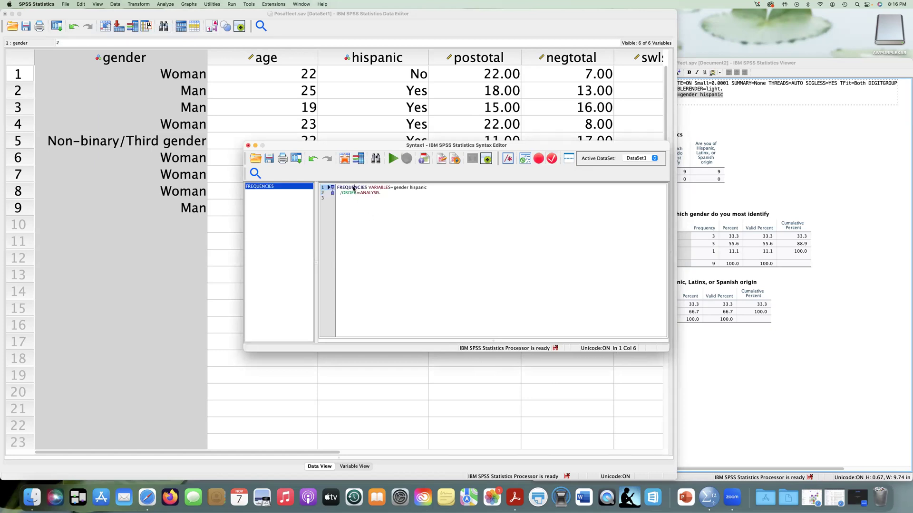
pyautogui.click(378, 190)
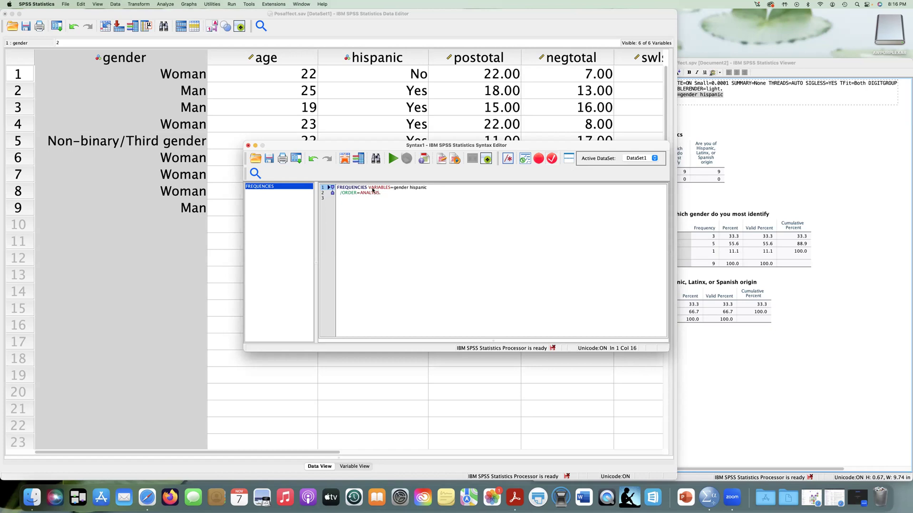
pyautogui.moveTo(370, 189); pyautogui.dragTo(389, 190)
pyautogui.click(413, 189)
pyautogui.moveTo(381, 193); pyautogui.dragTo(337, 193)
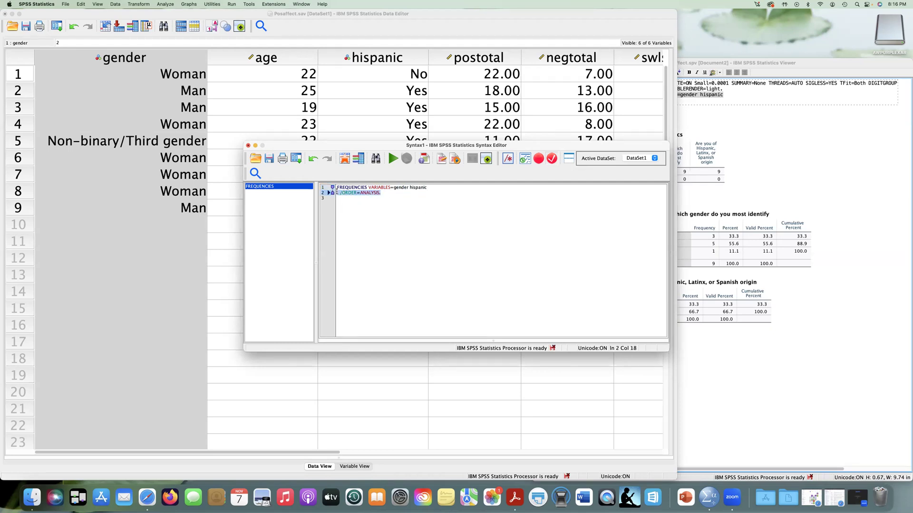
pyautogui.click(385, 194)
pyautogui.press('Return')
pyautogui.press('Return')
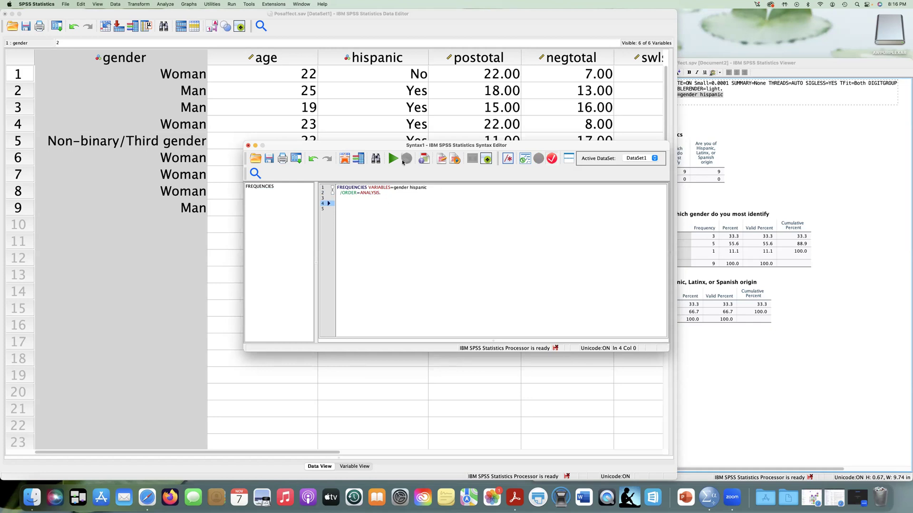
pyautogui.moveTo(367, 147); pyautogui.dragTo(608, 10)
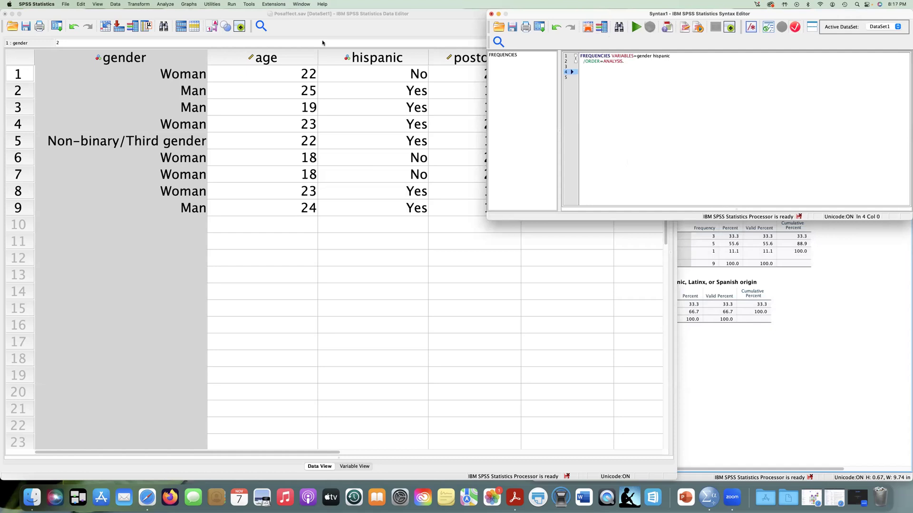
# Step: Bring the PosNegAffect output forward and select its gender and hispanic frequency tables
pyautogui.click(750, 321)
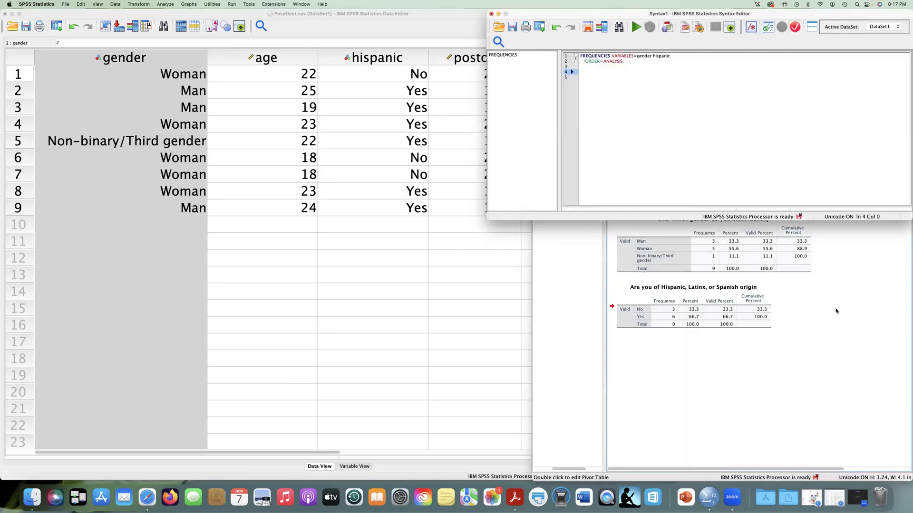
pyautogui.click(840, 296)
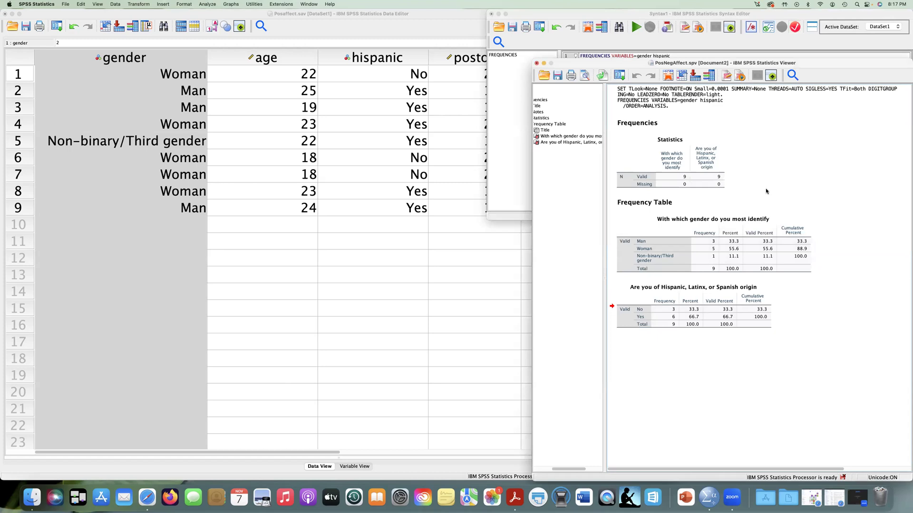
pyautogui.click(731, 261)
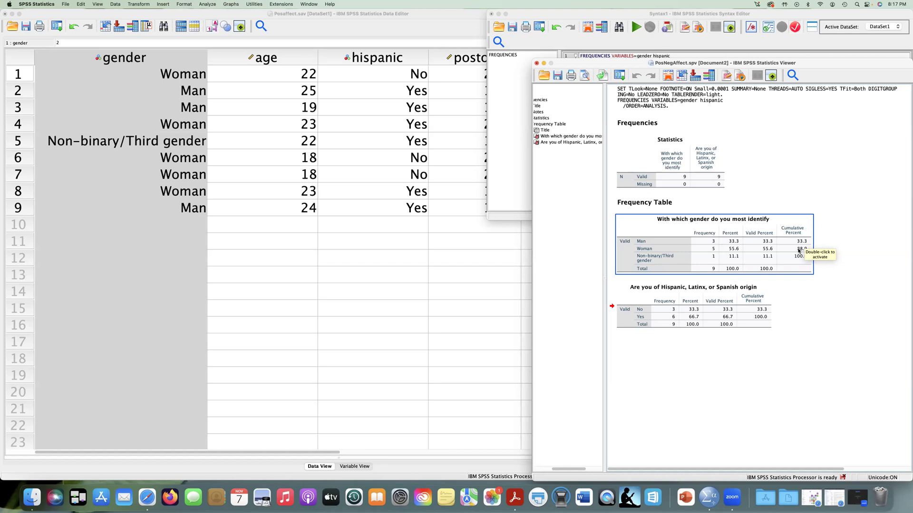
pyautogui.click(857, 313)
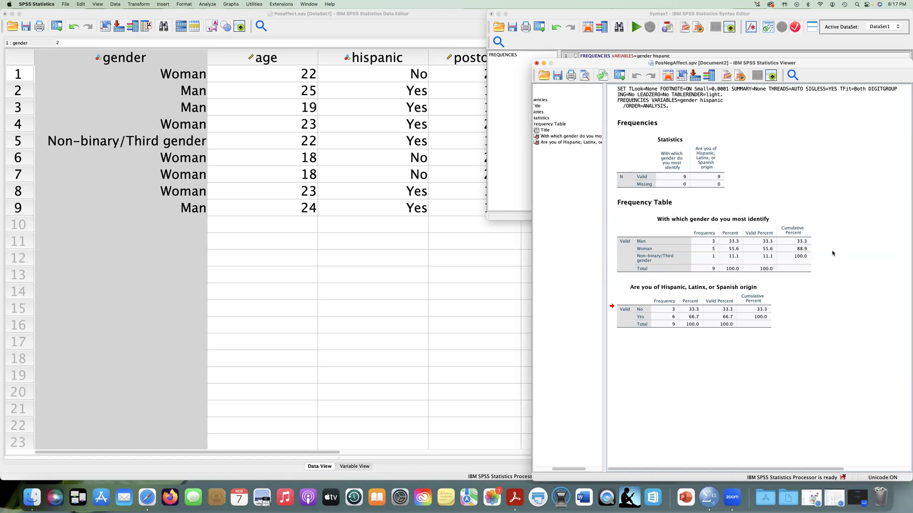
pyautogui.click(651, 332)
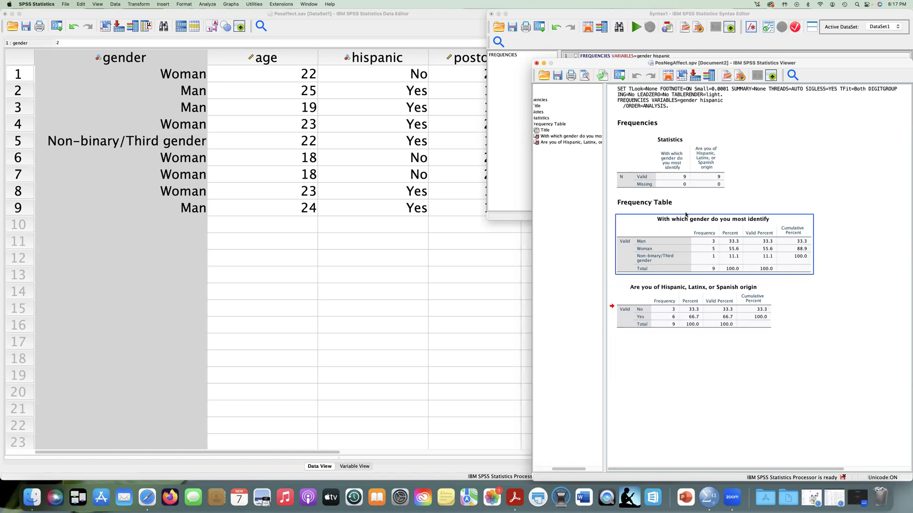
# Step: Select the FREQUENCIES command in the syntax editor and run it
pyautogui.click(579, 48)
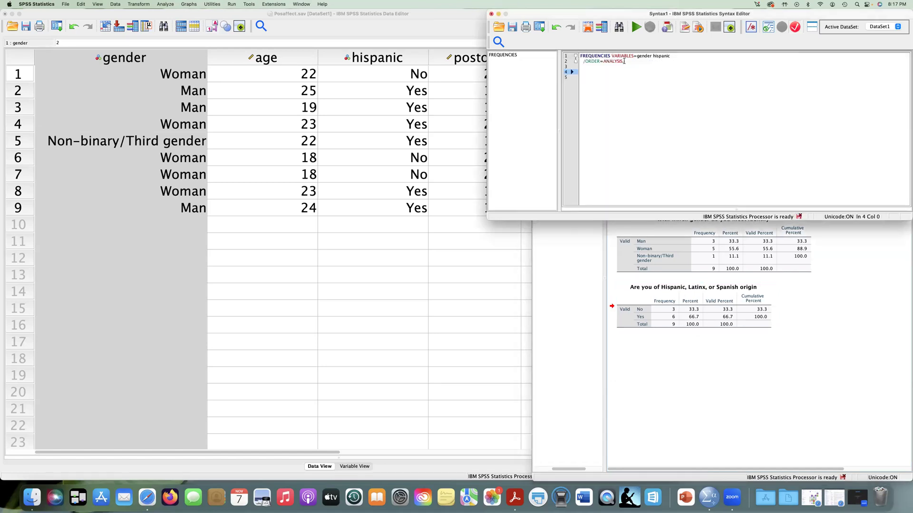
pyautogui.moveTo(624, 61); pyautogui.dragTo(574, 57)
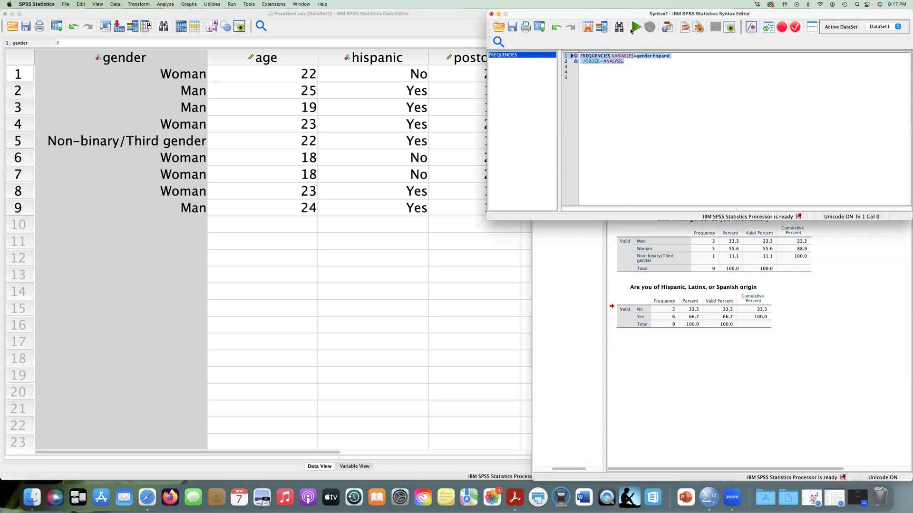
pyautogui.click(634, 28)
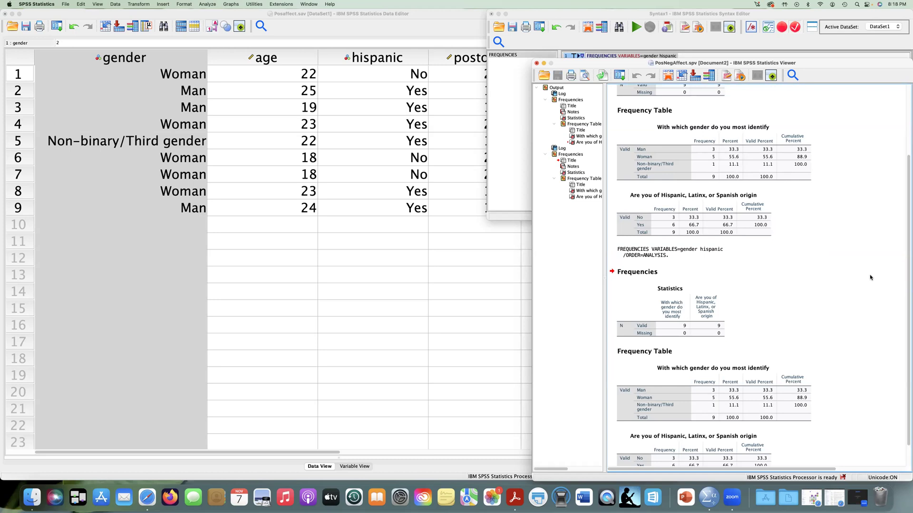
pyautogui.scroll(-1, 869, 275)
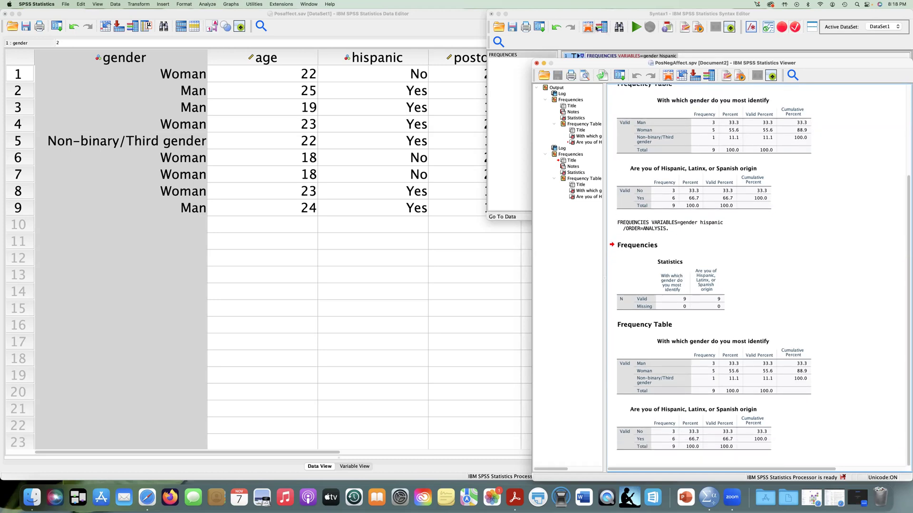
# Step: Place the cursor on empty line 4, then enlarge the Posaffect data editor in front
pyautogui.click(613, 56)
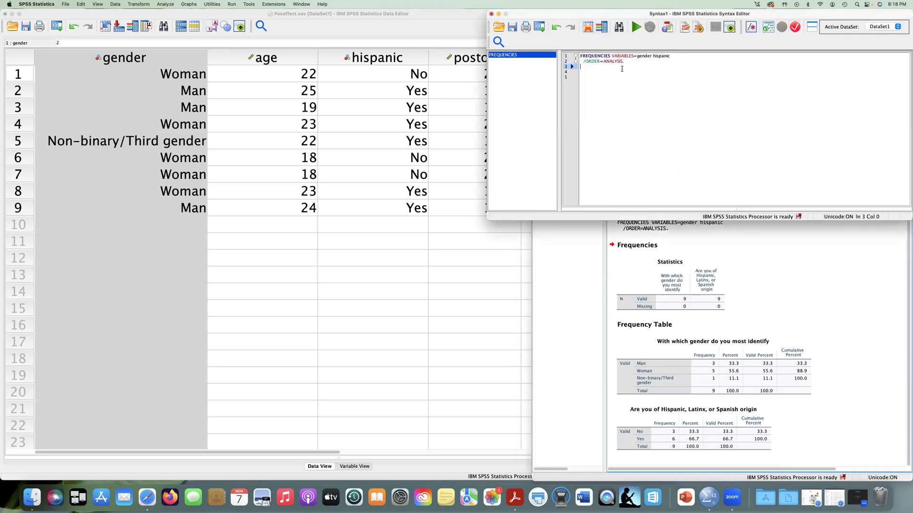
pyautogui.click(591, 73)
pyautogui.doubleClick(256, 14)
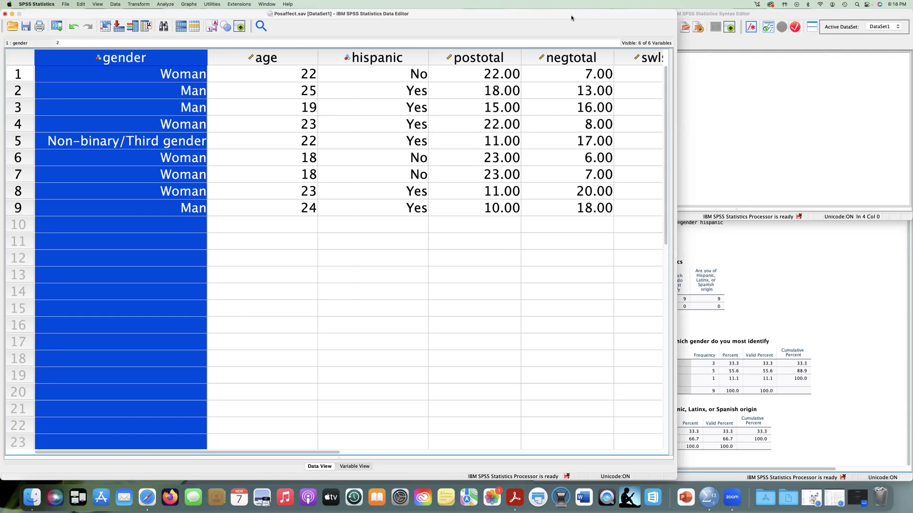
pyautogui.click(165, 5)
pyautogui.moveTo(205, 35)
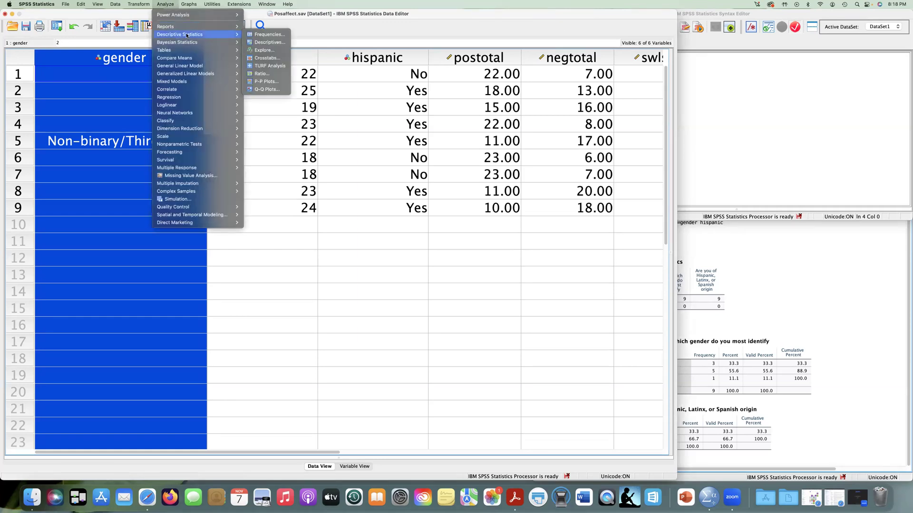
pyautogui.click(269, 42)
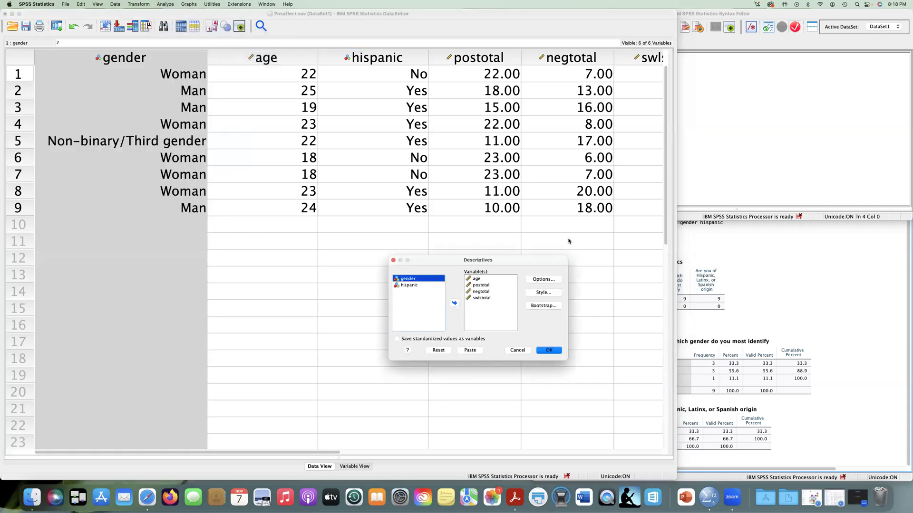
pyautogui.click(438, 351)
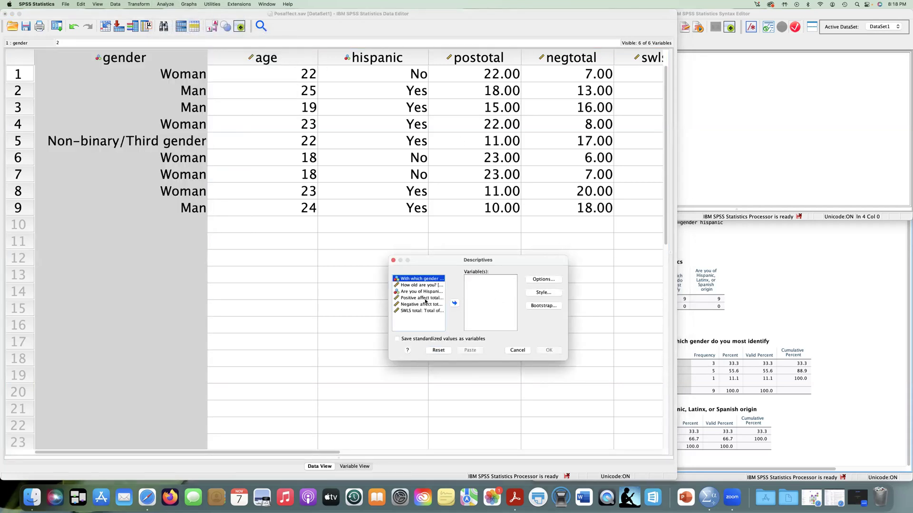
pyautogui.click(552, 279)
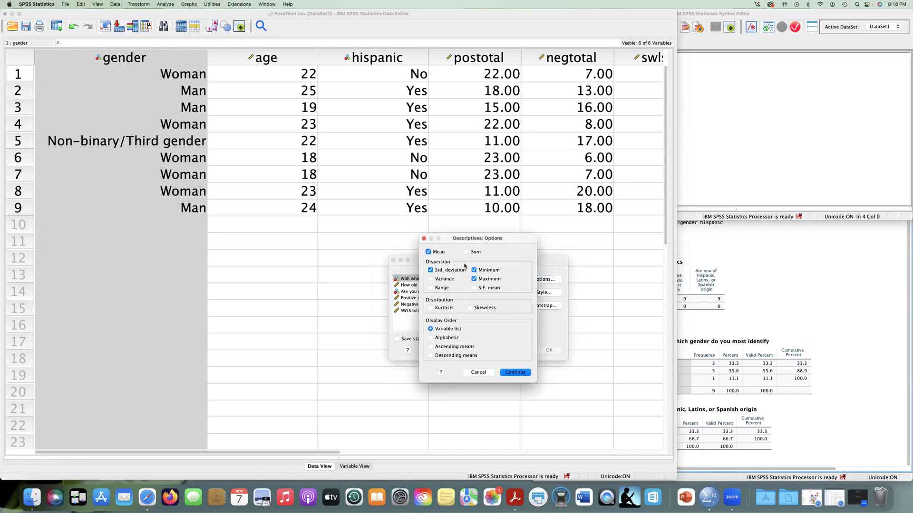
pyautogui.click(479, 372)
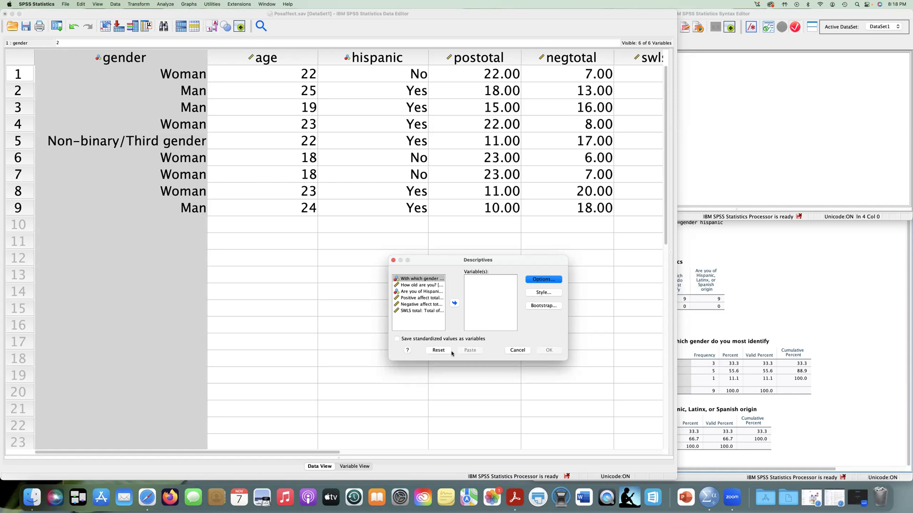
pyautogui.click(516, 350)
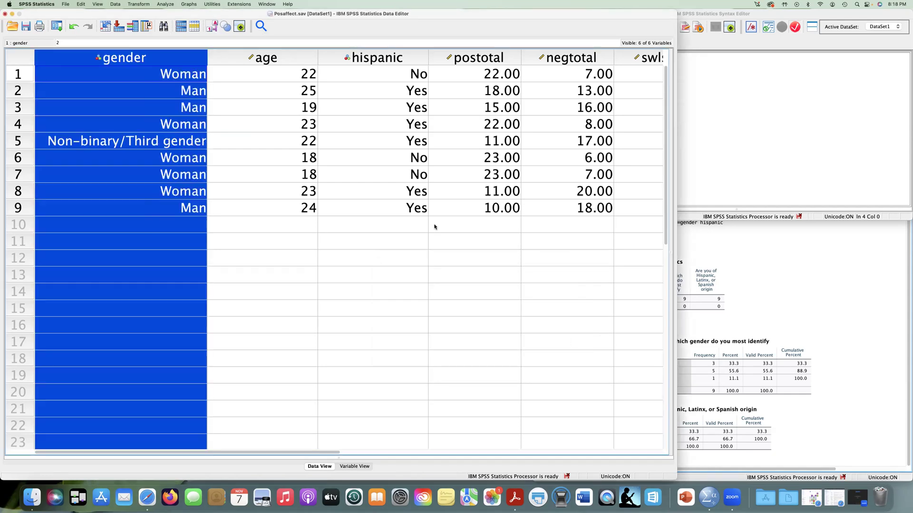
# Step: Open Frequencies, replacing gender and hispanic with age, negtotal, postotal and swlstotal
pyautogui.click(168, 4)
pyautogui.moveTo(173, 37)
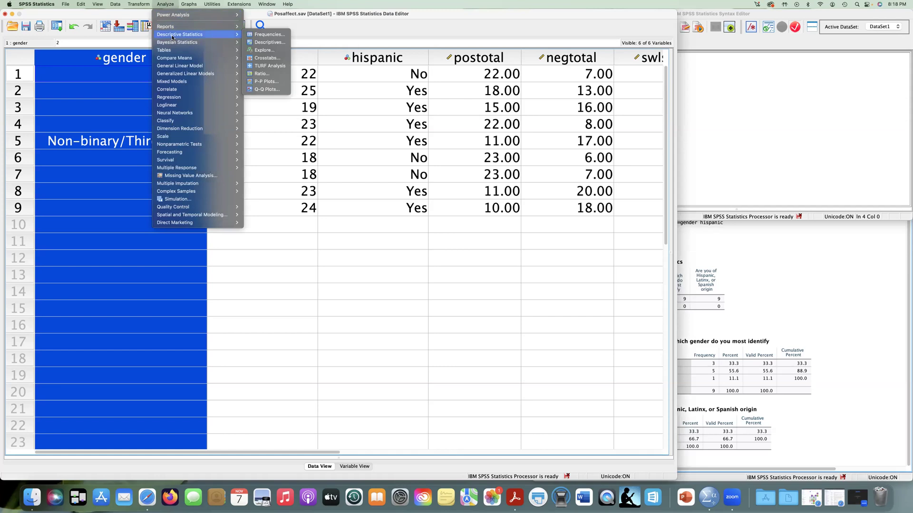
pyautogui.click(268, 35)
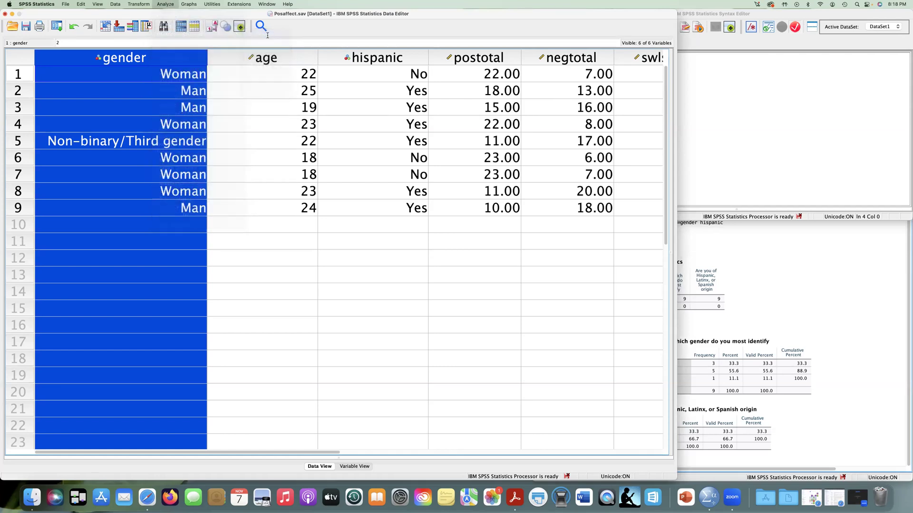
pyautogui.click(485, 280)
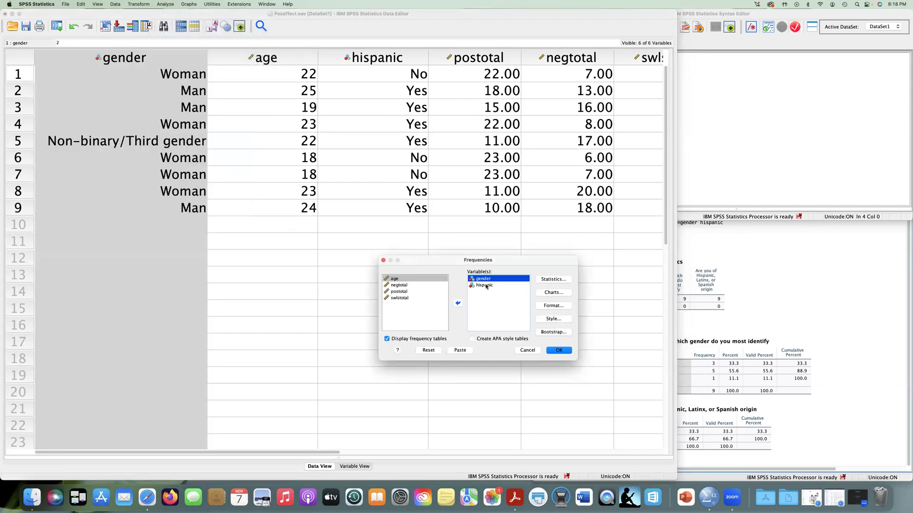
pyautogui.keyDown('shift'); pyautogui.click(485, 285); pyautogui.keyUp('shift')
pyautogui.click(457, 302)
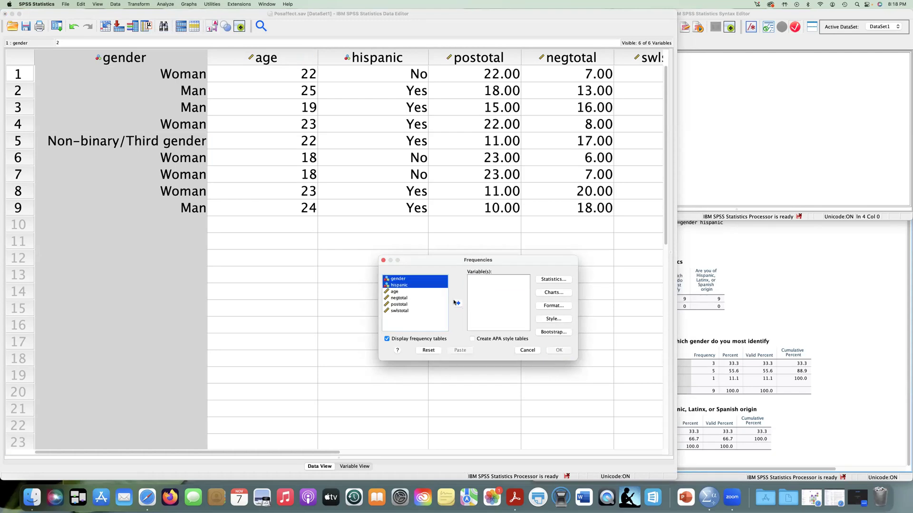
pyautogui.click(401, 292)
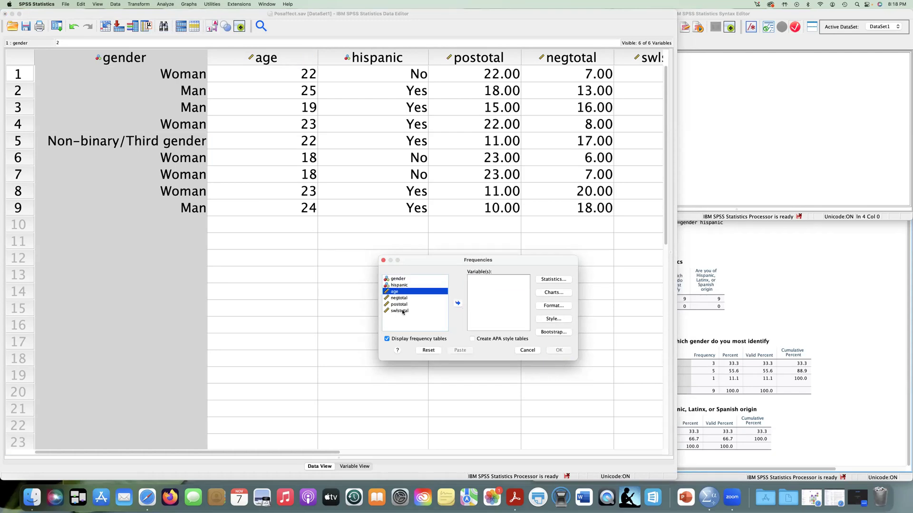
pyautogui.keyDown('shift'); pyautogui.click(402, 311); pyautogui.keyUp('shift')
pyautogui.click(457, 303)
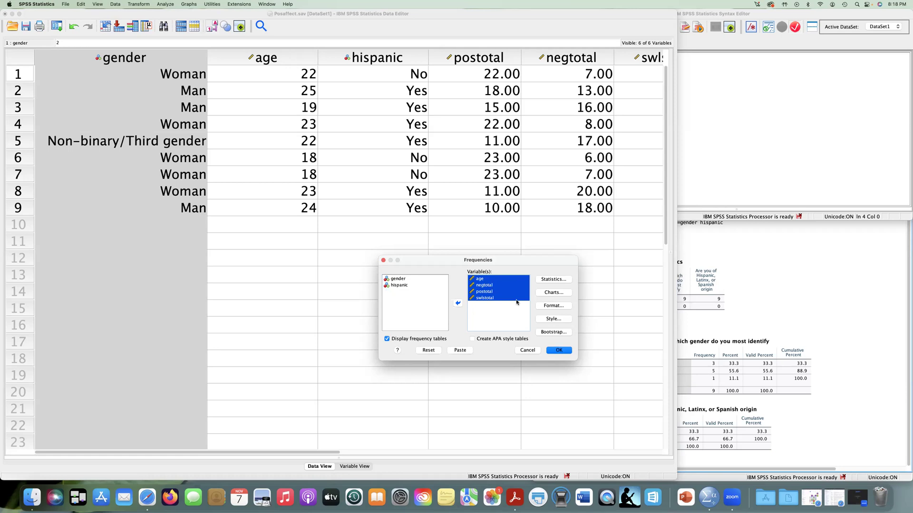
# Step: Request mean, median, mode and skewness statistics, then close the Frequencies dialog
pyautogui.click(552, 279)
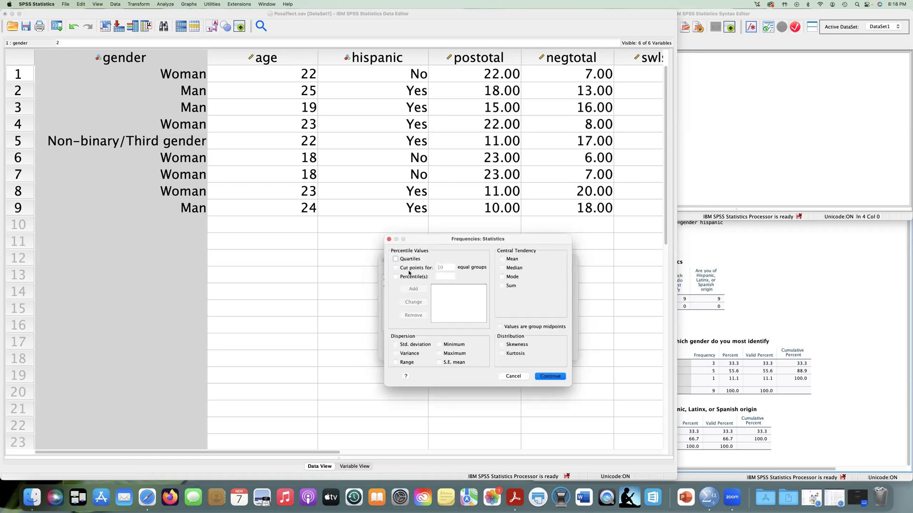
pyautogui.click(503, 268)
pyautogui.click(503, 259)
pyautogui.click(502, 277)
pyautogui.click(502, 345)
pyautogui.click(550, 376)
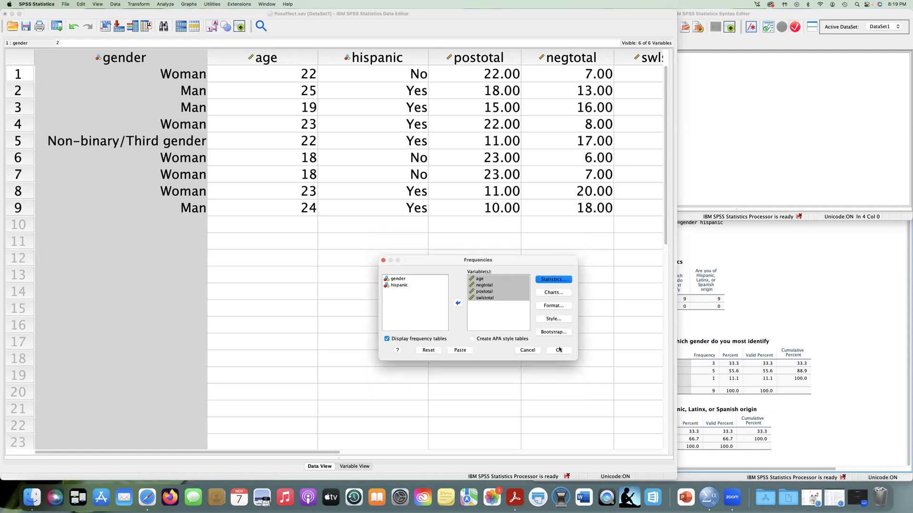
pyautogui.click(527, 351)
# Step: Open the Descriptives dialog and switch its variable list to show variable names
pyautogui.click(199, 52)
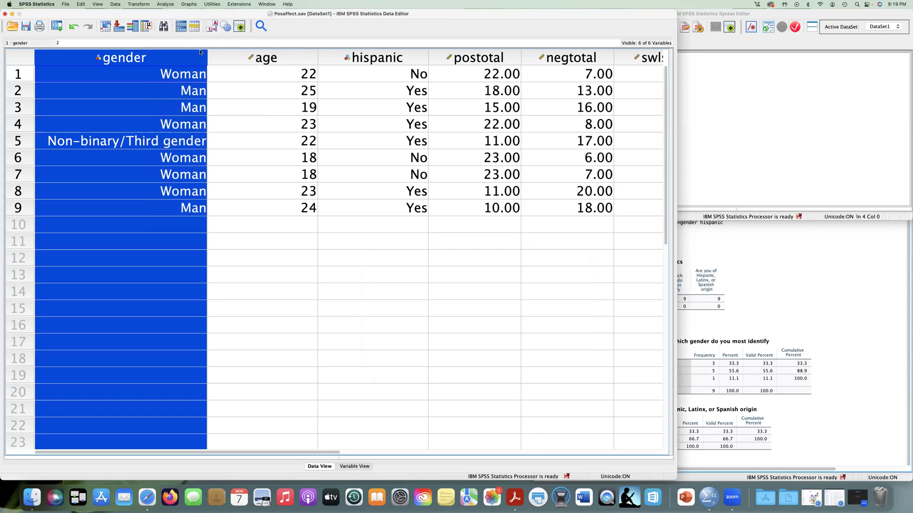
pyautogui.click(165, 4)
pyautogui.moveTo(171, 60)
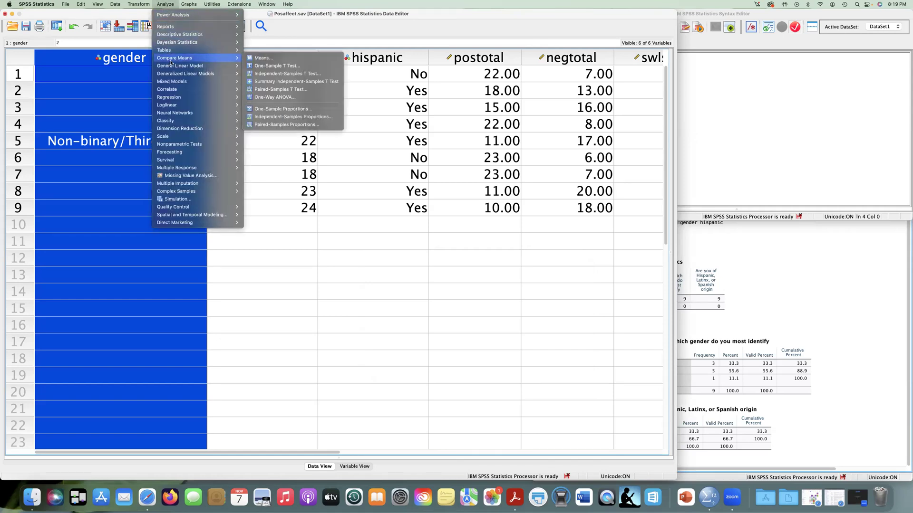
pyautogui.moveTo(206, 35)
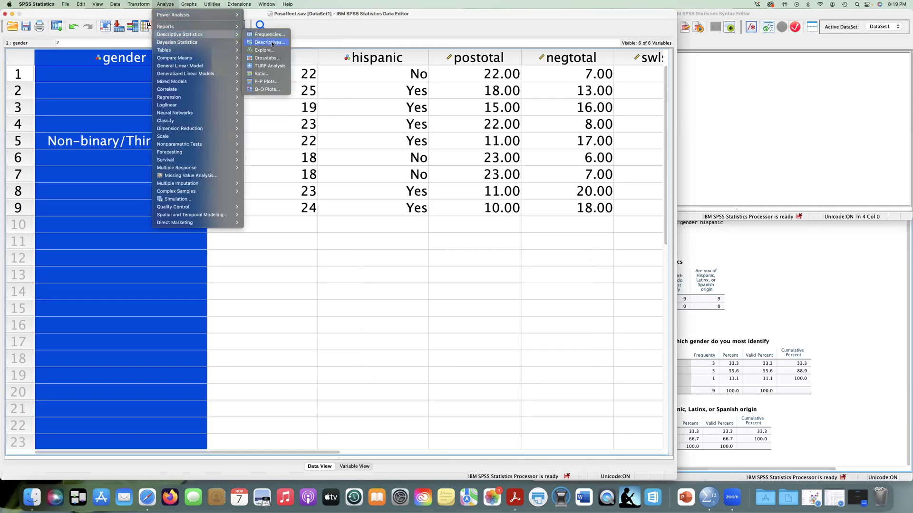
pyautogui.click(269, 43)
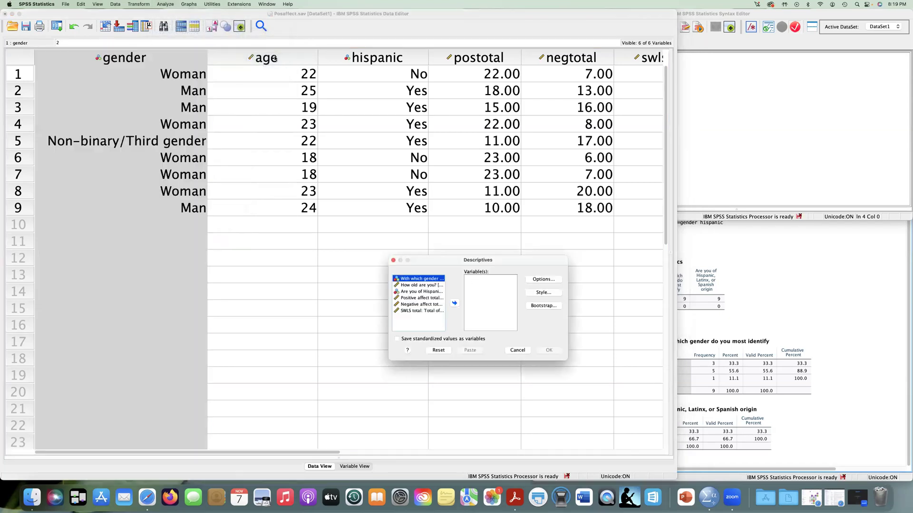
pyautogui.rightClick(411, 286)
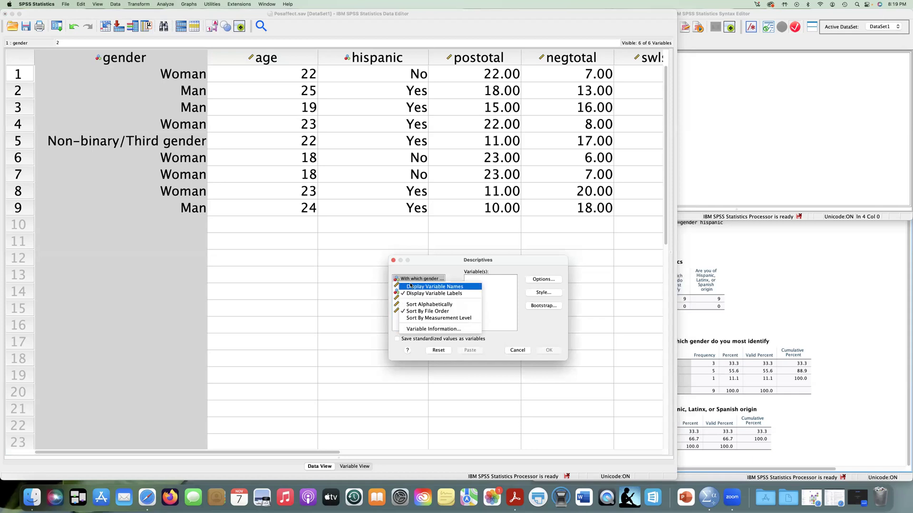
pyautogui.click(421, 287)
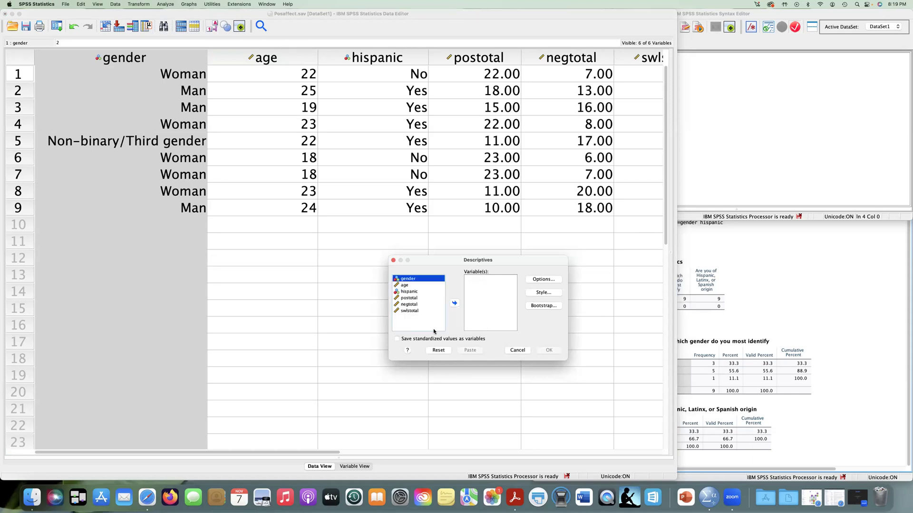
# Step: Add age, postotal, negtotal and swlstotal, keeping mean, standard deviation, minimum and maximum as options
pyautogui.click(405, 286)
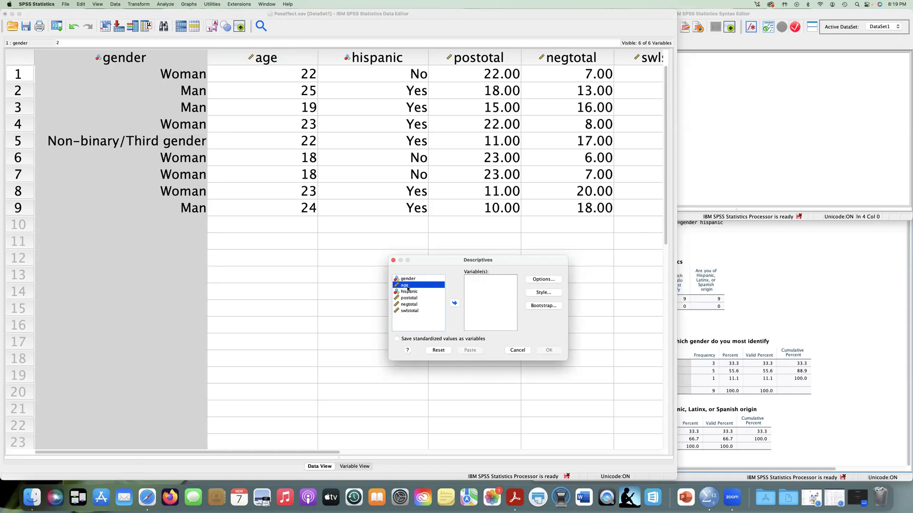
pyautogui.click(454, 305)
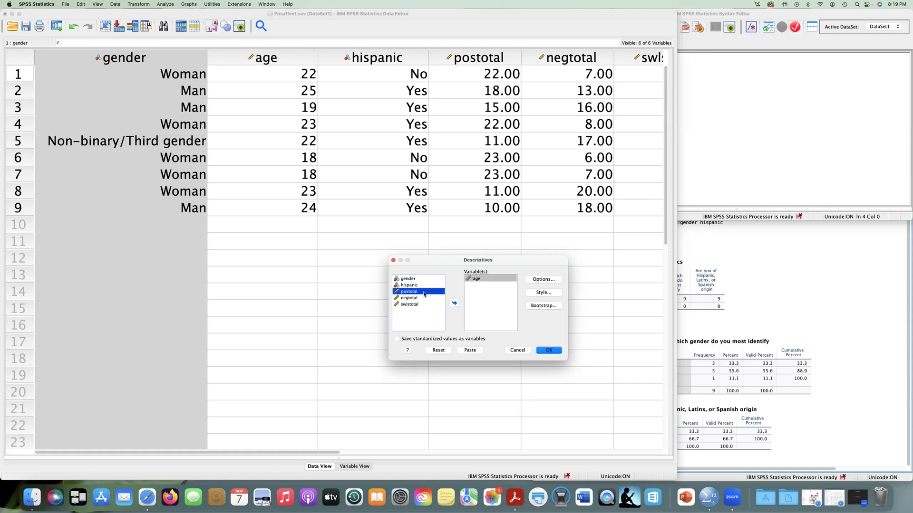
pyautogui.click(454, 304)
pyautogui.click(418, 291)
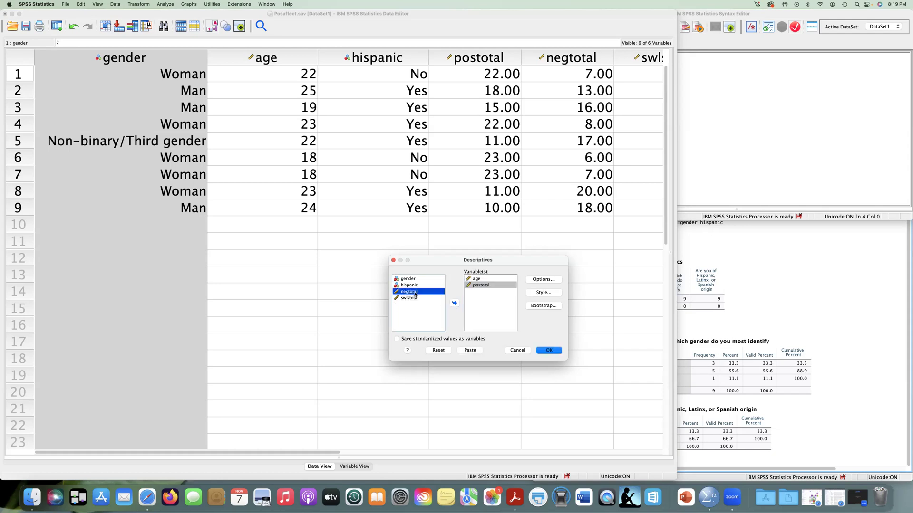
pyautogui.click(454, 303)
pyautogui.click(418, 293)
pyautogui.click(455, 304)
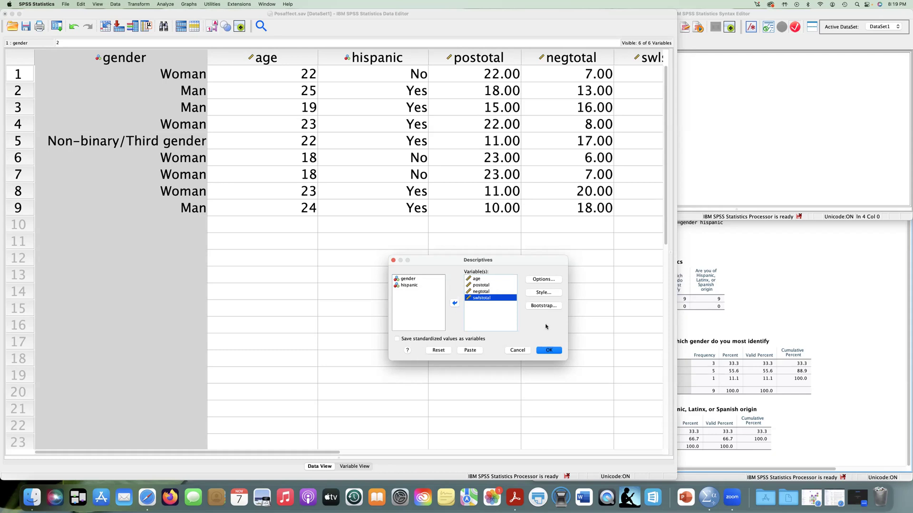
pyautogui.click(554, 280)
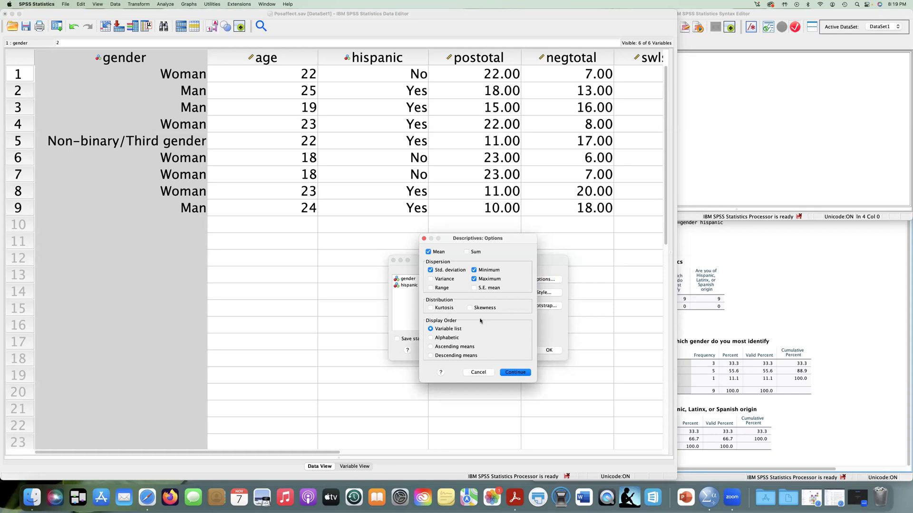
pyautogui.click(520, 374)
# Step: Run the Descriptives analysis and copy its DESCRIPTIVES command from the output log
pyautogui.click(544, 352)
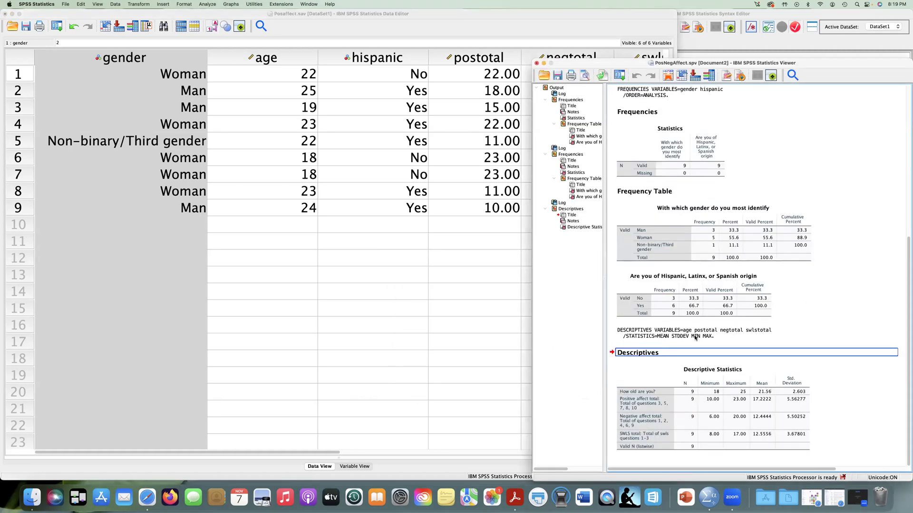
pyautogui.click(665, 337)
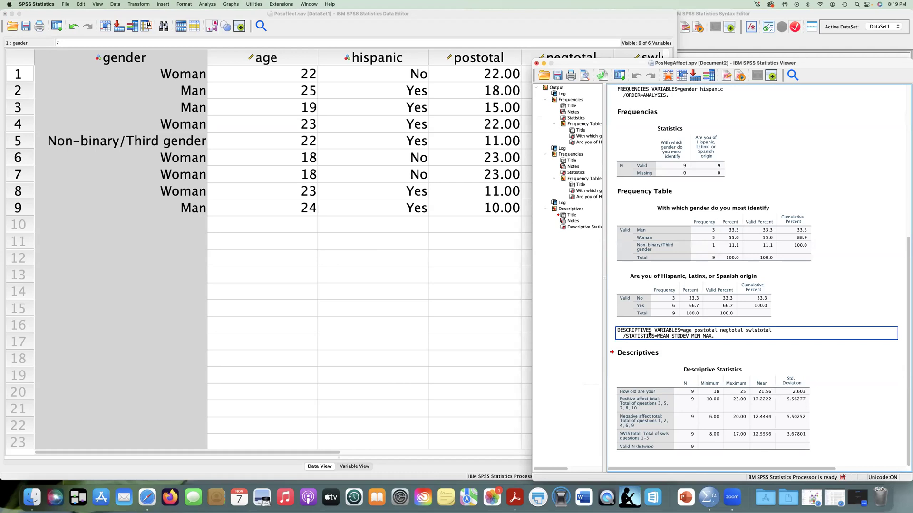
pyautogui.rightClick(699, 337)
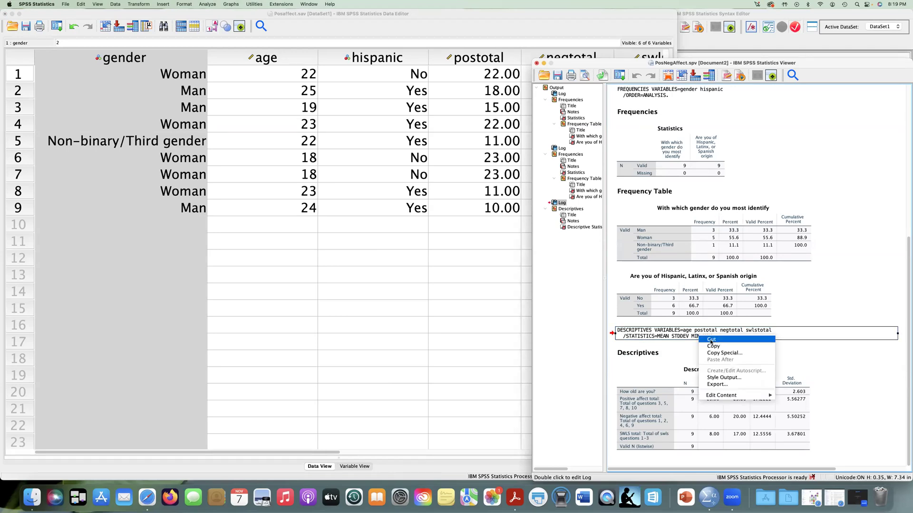
pyautogui.click(713, 346)
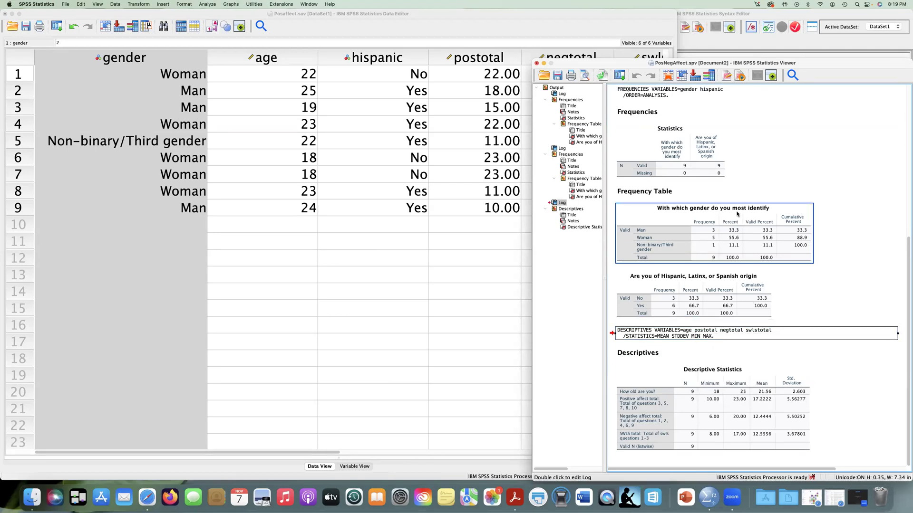
pyautogui.click(762, 13)
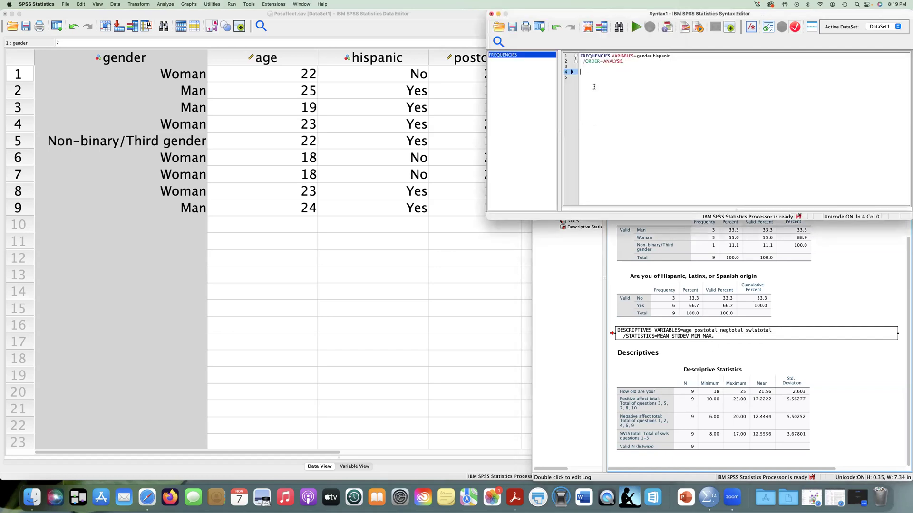
# Step: Paste the DESCRIPTIVES syntax, highlight its DESCRIPTIVES and VARIABLES keywords, then reselect the Descriptive Statistics table
pyautogui.press('super+v')
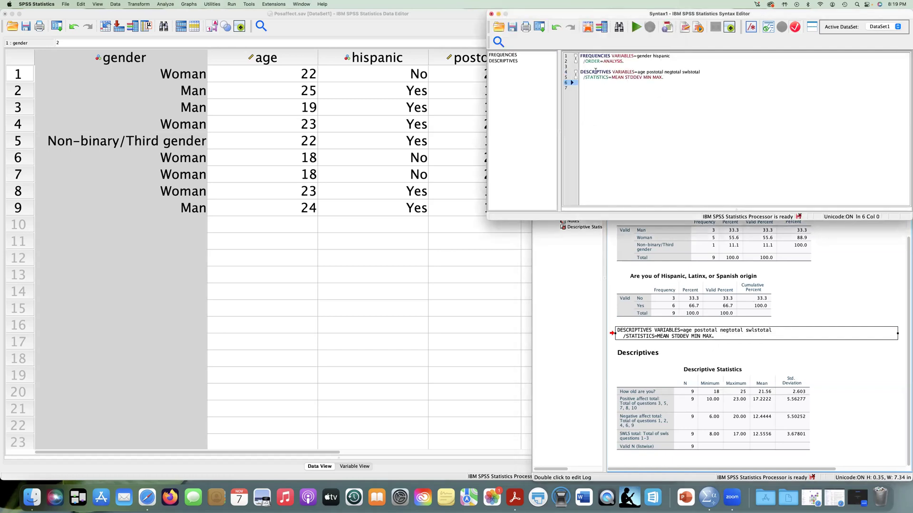
pyautogui.doubleClick(595, 72)
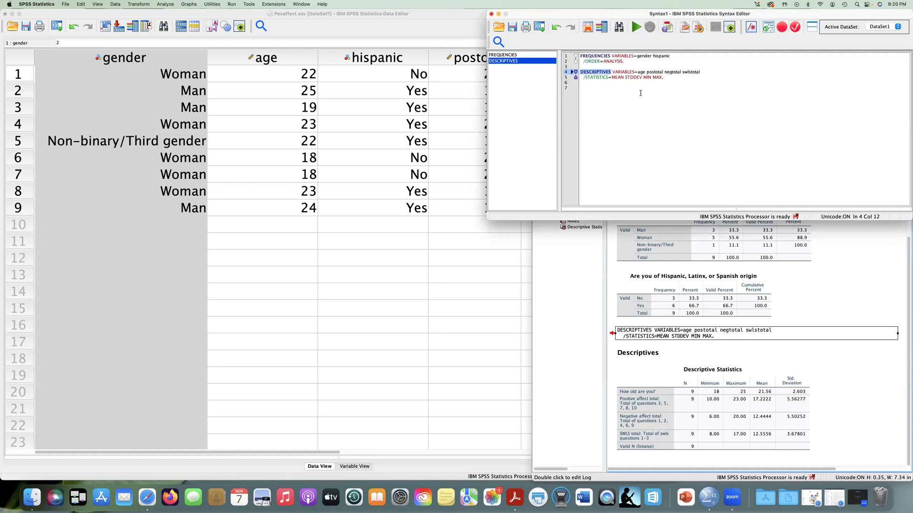
pyautogui.click(618, 71)
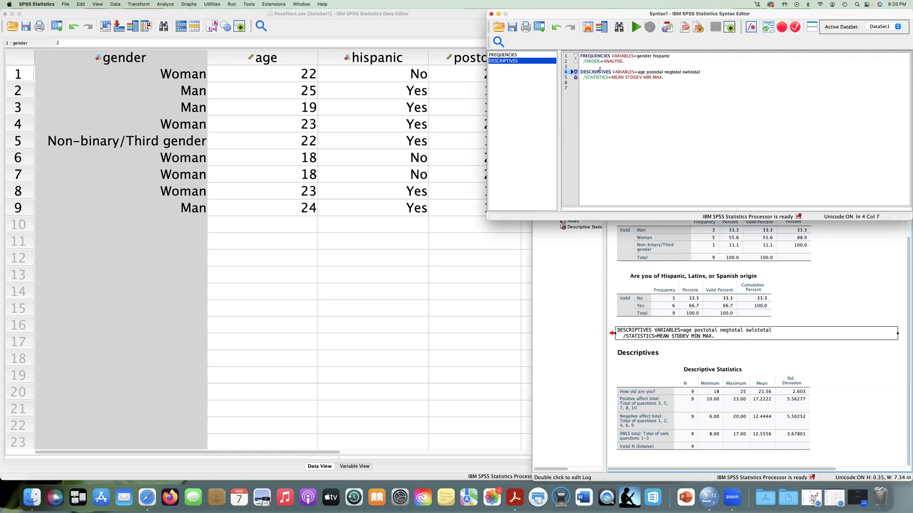
pyautogui.doubleClick(600, 71)
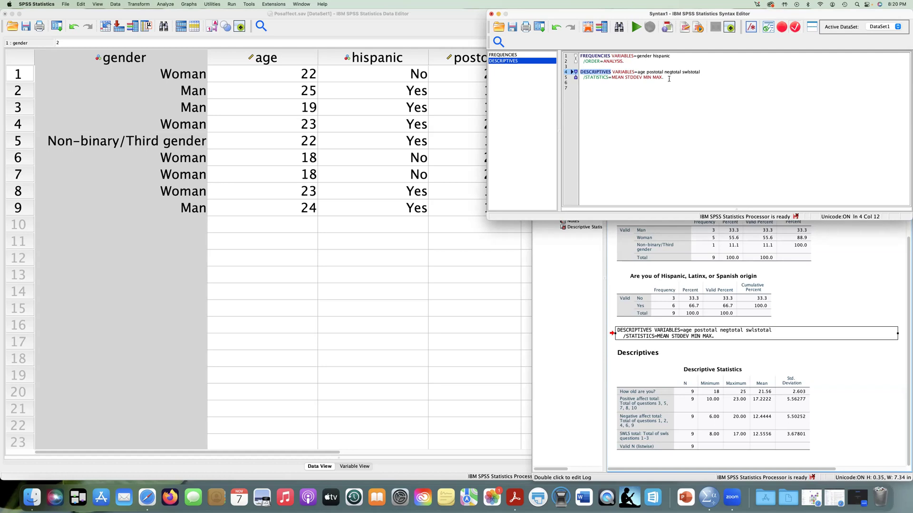
pyautogui.click(627, 71)
pyautogui.doubleClick(597, 71)
pyautogui.doubleClick(616, 71)
pyautogui.click(808, 279)
pyautogui.click(698, 404)
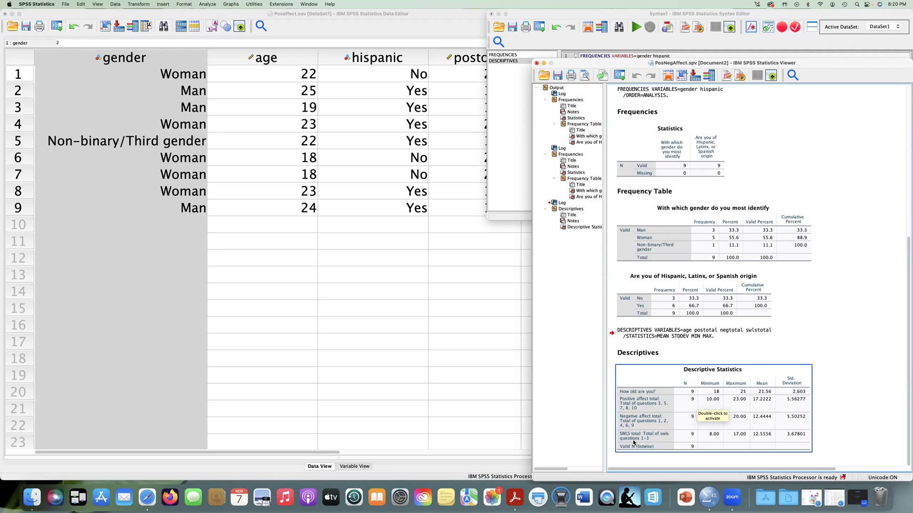
# Step: Deselect the output table and put the Syntax1 cursor on the blank lines below both commands
pyautogui.click(828, 348)
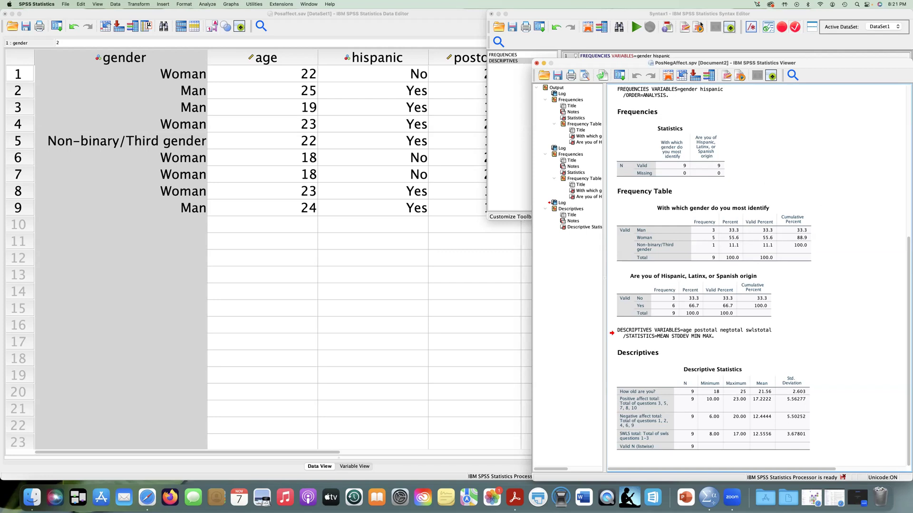
pyautogui.click(769, 15)
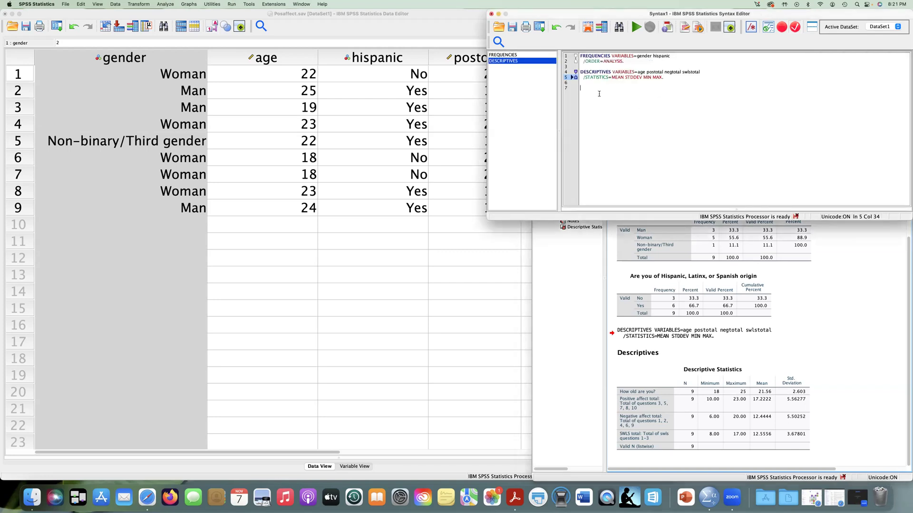
pyautogui.click(644, 97)
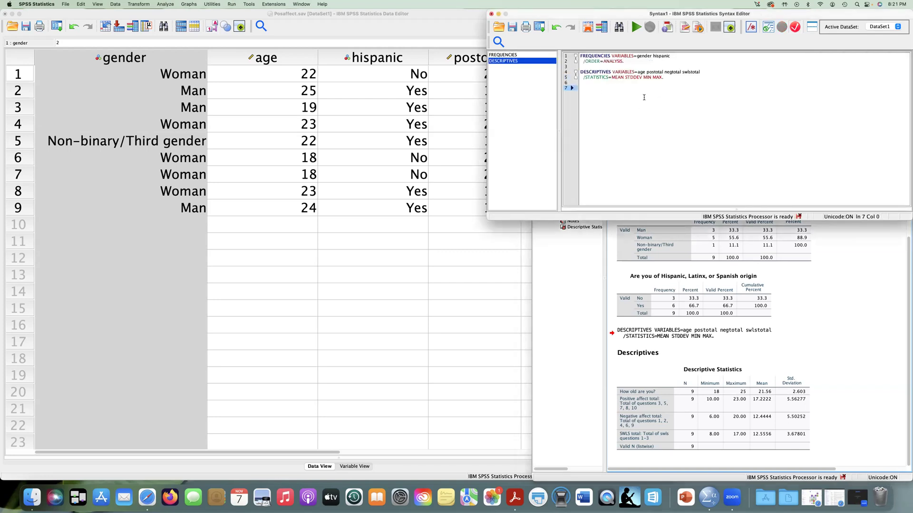
pyautogui.rightClick(690, 86)
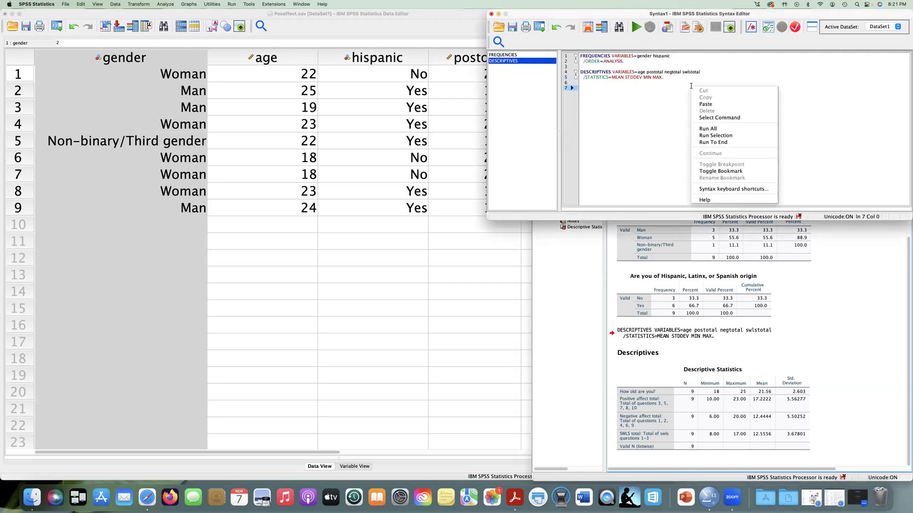
pyautogui.click(724, 79)
pyautogui.click(725, 80)
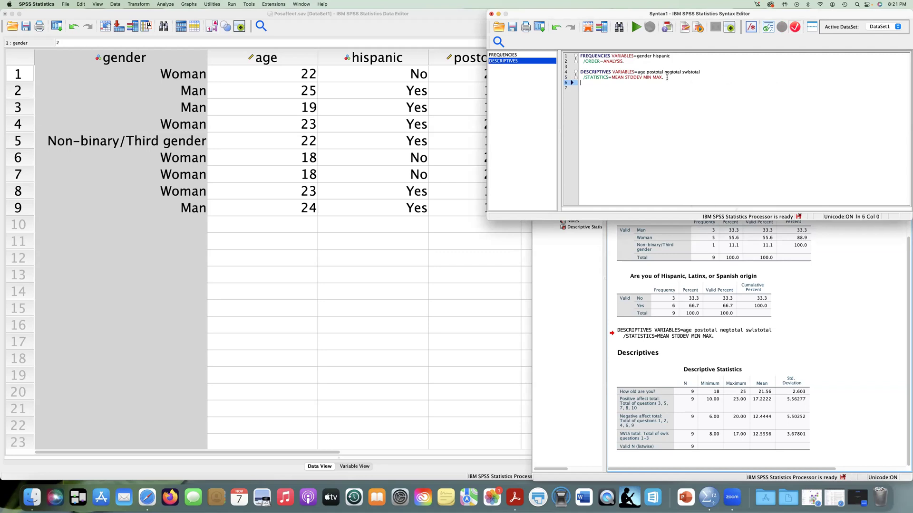
pyautogui.click(596, 89)
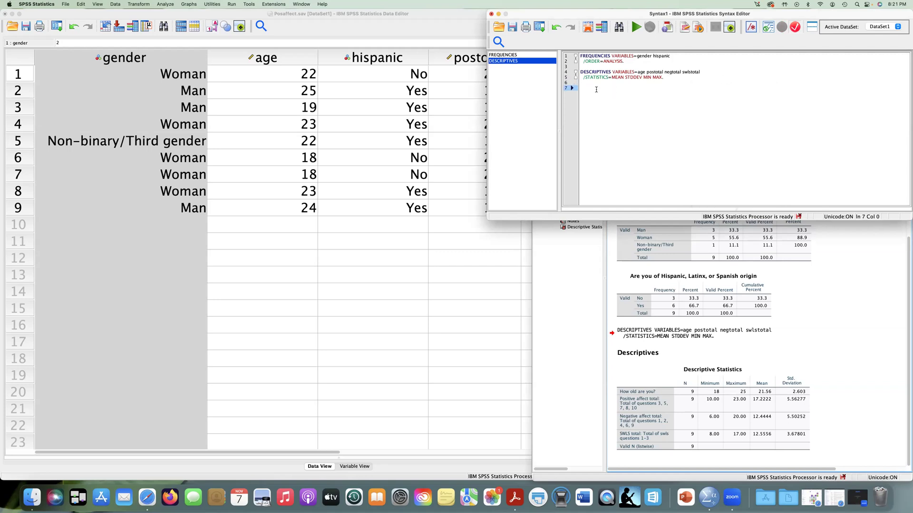